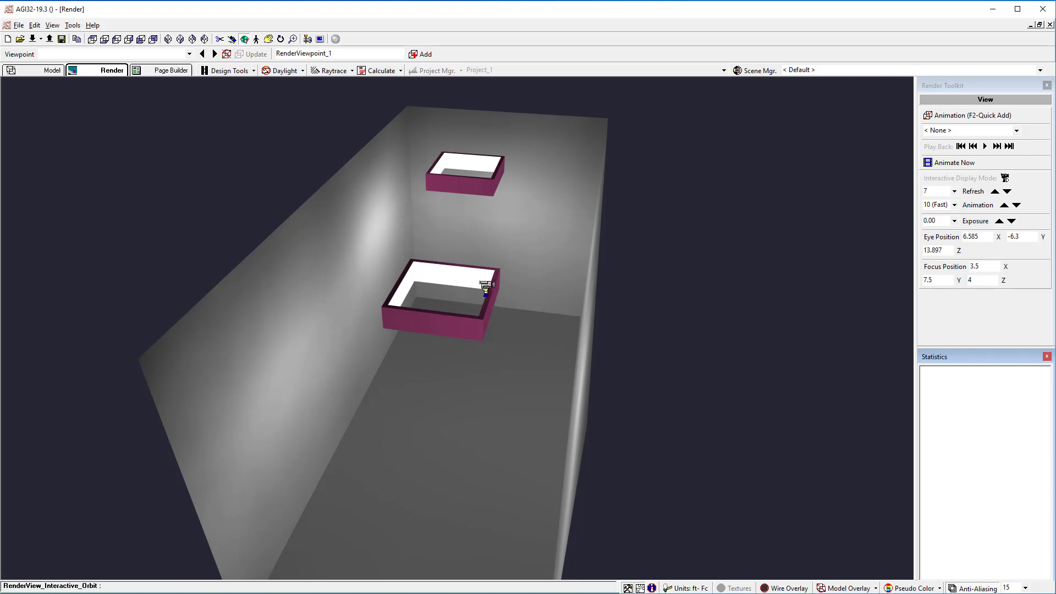
Orbit the rendered room view slightly before leaving it for the plan model view
{"action": "left_click_drag", "start_coordinate": [553, 208], "coordinate": [417, 235]}
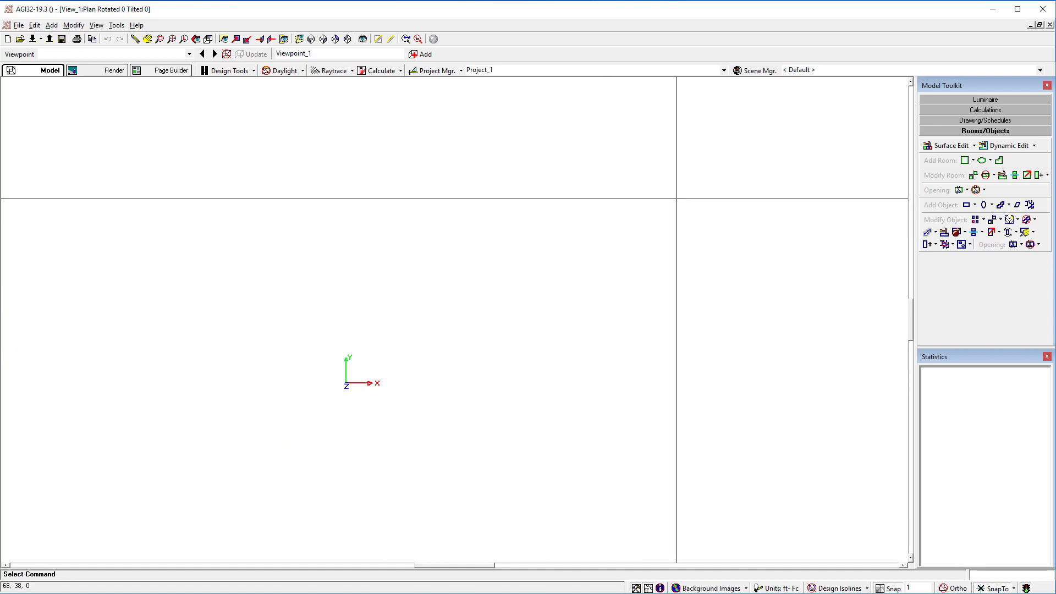
Start a flat polygon object labelled '3-sided' with 0.5 side height
{"action": "left_click", "coordinate": [1010, 205]}
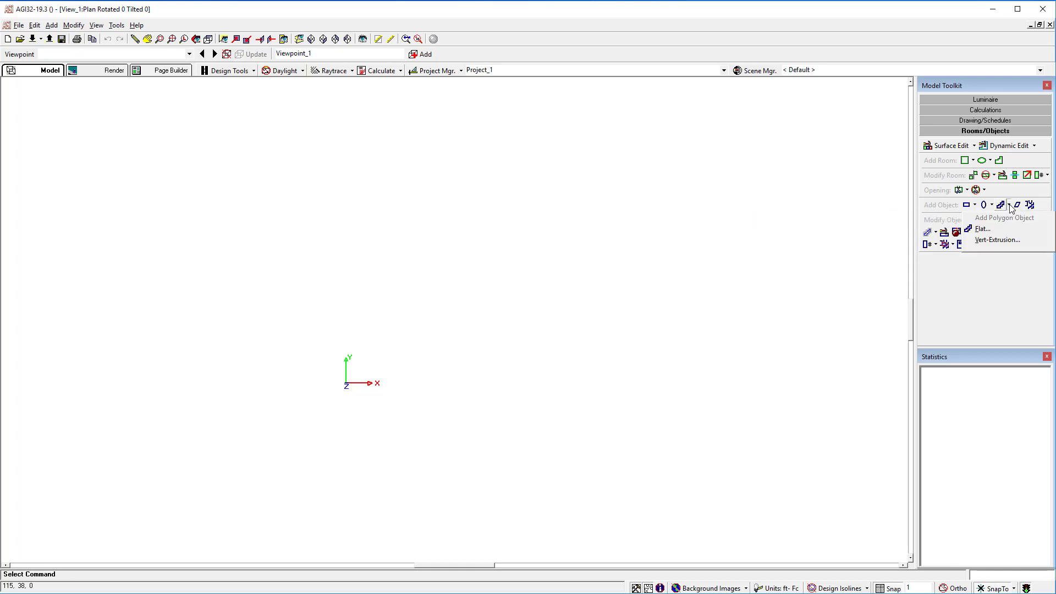
{"action": "left_click", "coordinate": [986, 230]}
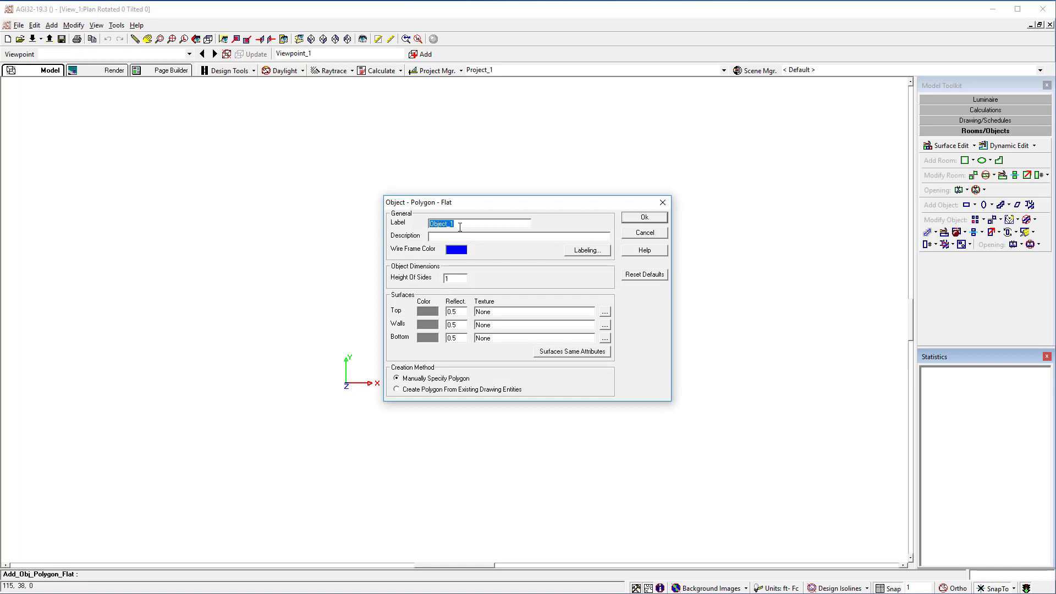
{"action": "type", "text": "3-sided"}
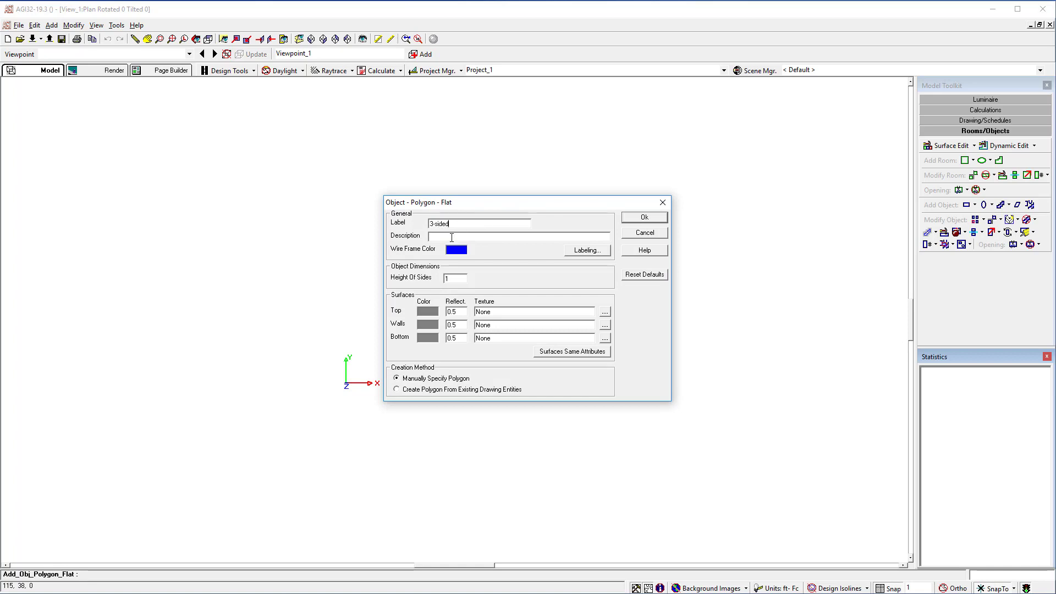
{"action": "double_click", "coordinate": [452, 277]}
{"action": "left_click", "coordinate": [651, 219]}
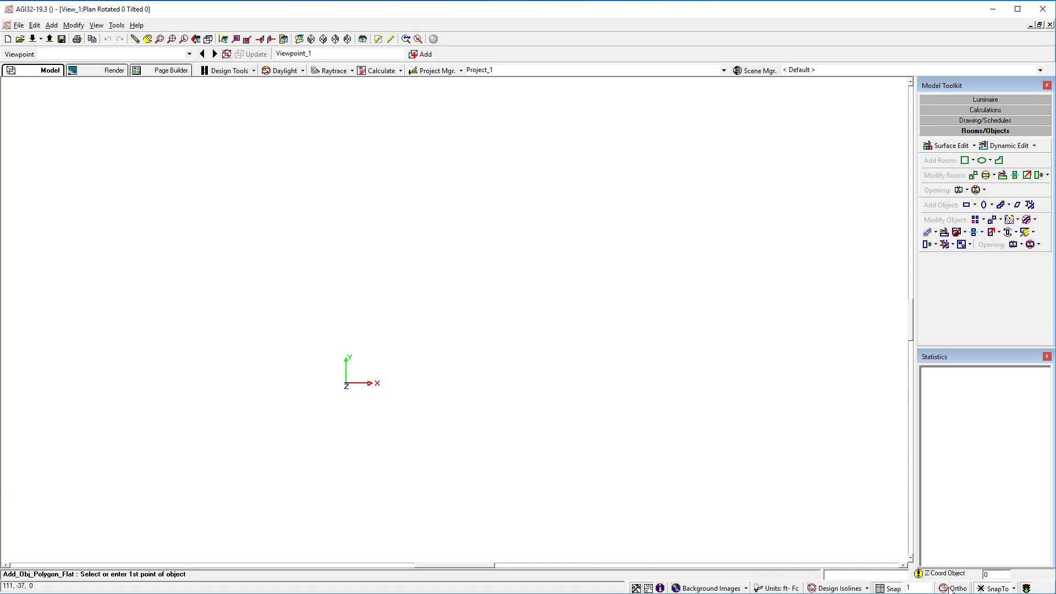
Set snap to .1 and place outer corners (0,0), (2,0), (2,2), (0,2), (0,1.9)
{"action": "double_click", "coordinate": [920, 588]}
{"action": "type", "text": ".1"}
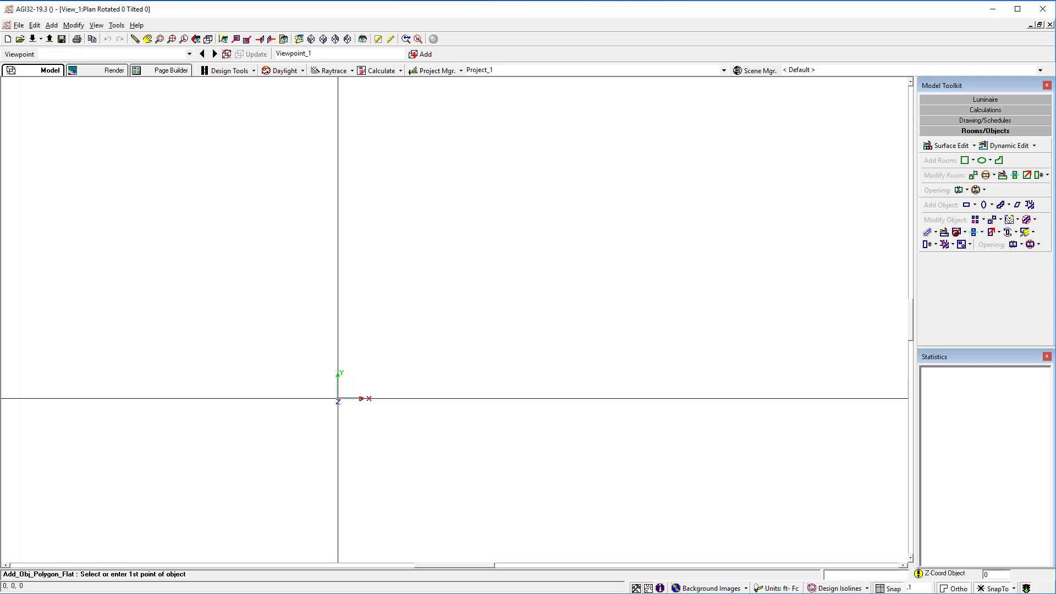
{"action": "left_click", "coordinate": [338, 398]}
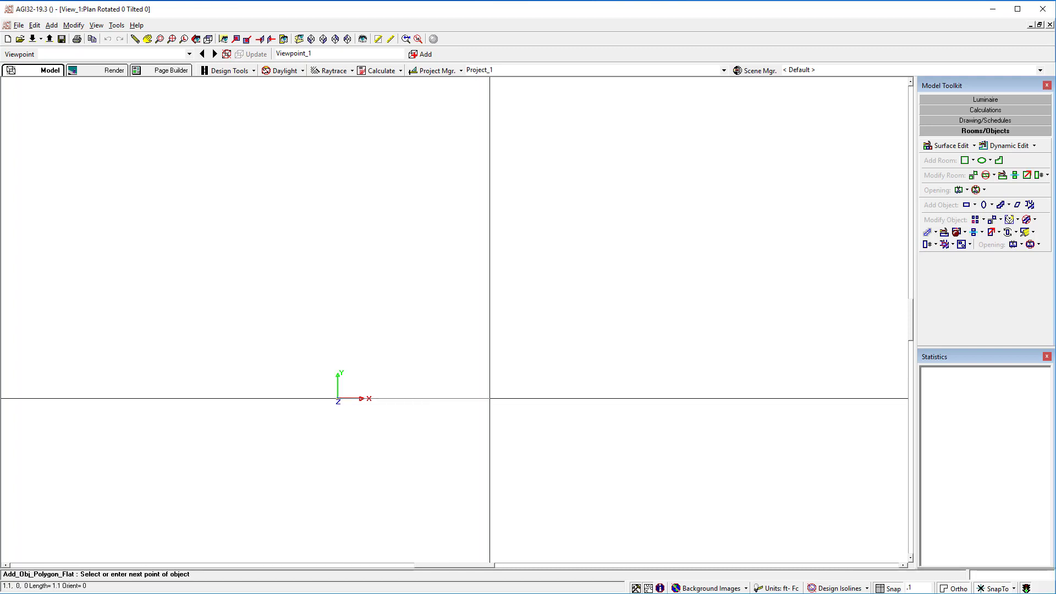
{"action": "left_click", "coordinate": [614, 399]}
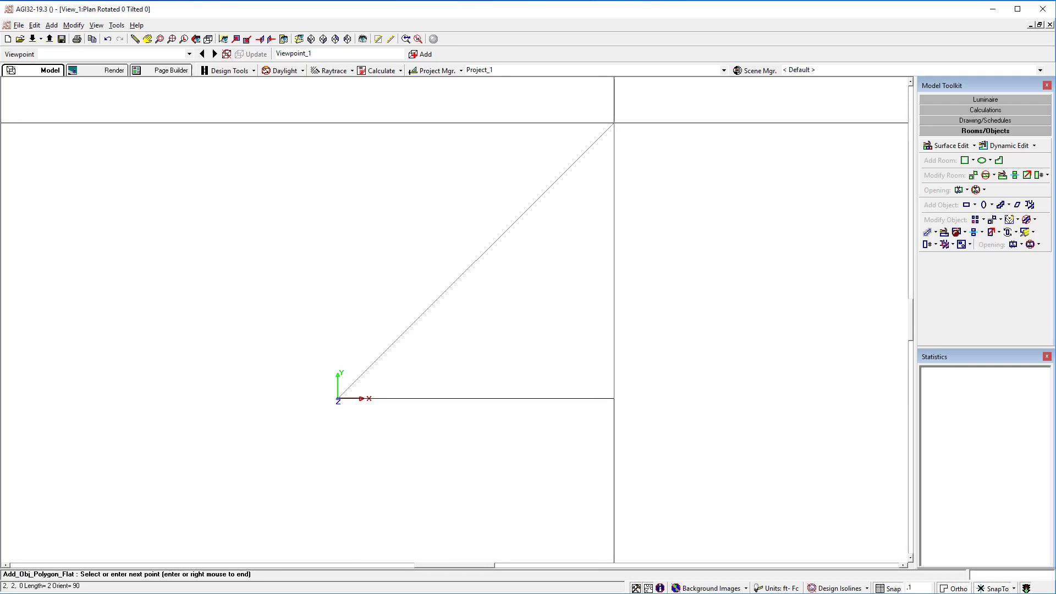
{"action": "left_click", "coordinate": [614, 122]}
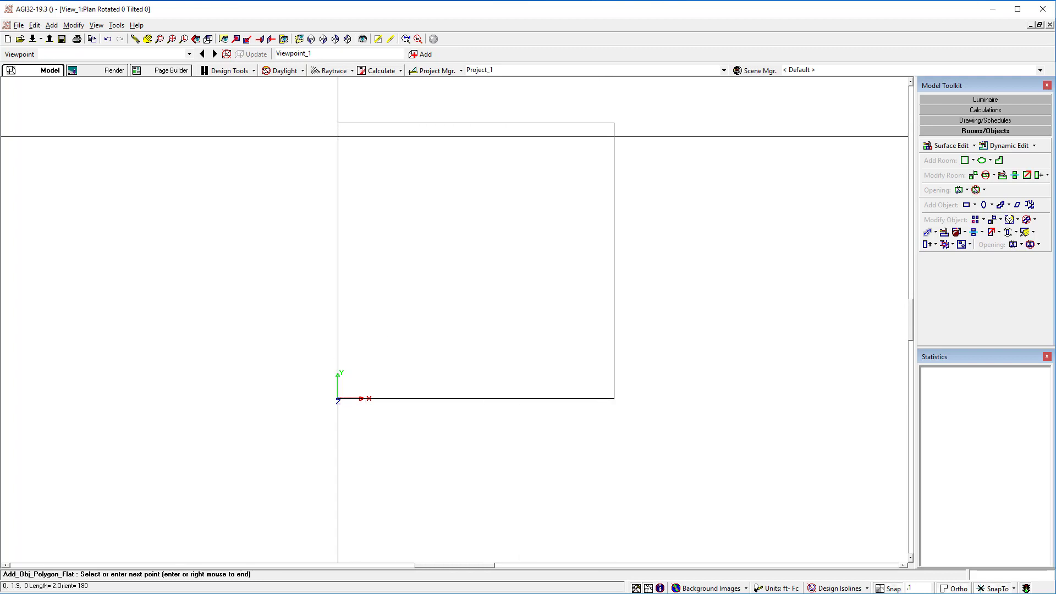
{"action": "left_click", "coordinate": [338, 123]}
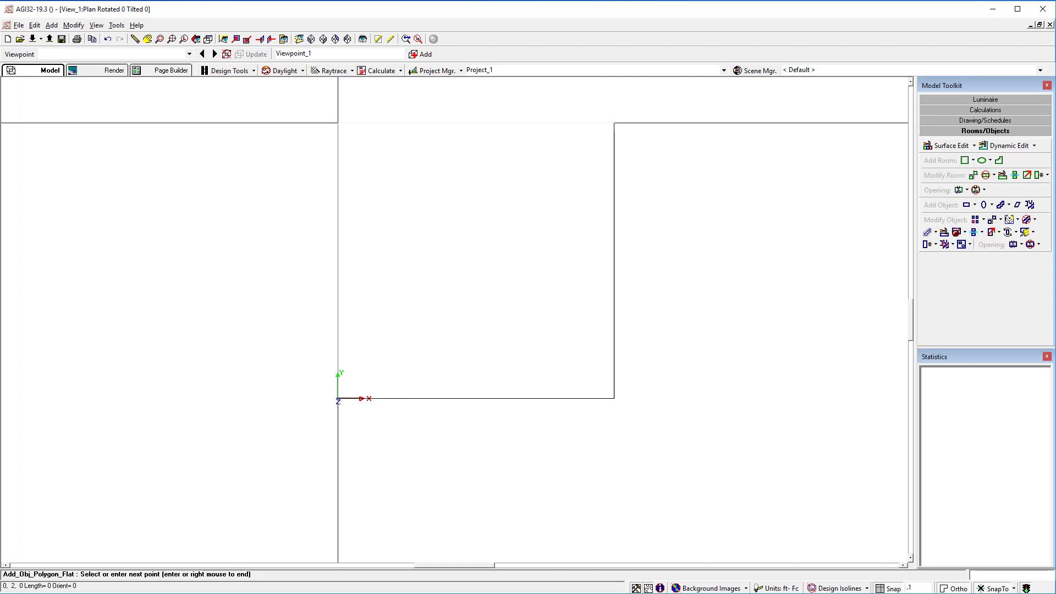
{"action": "left_click", "coordinate": [337, 136]}
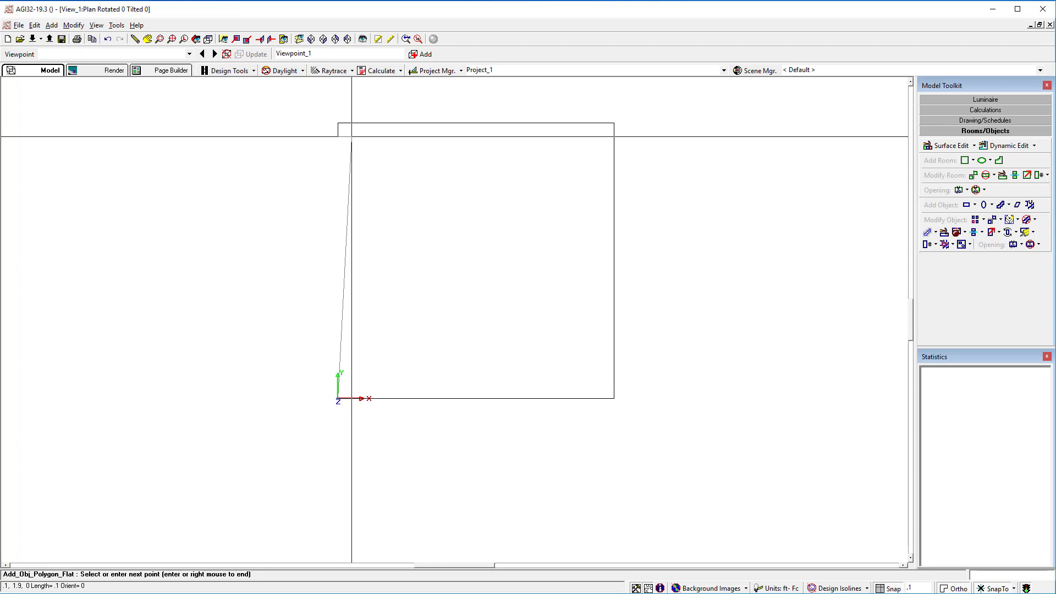
Place inner corners (.1,1.9), (1.9,1.9), (1.9,.1), (.1,.1), (0,.1) and finish the U-outline
{"action": "left_click", "coordinate": [352, 137]}
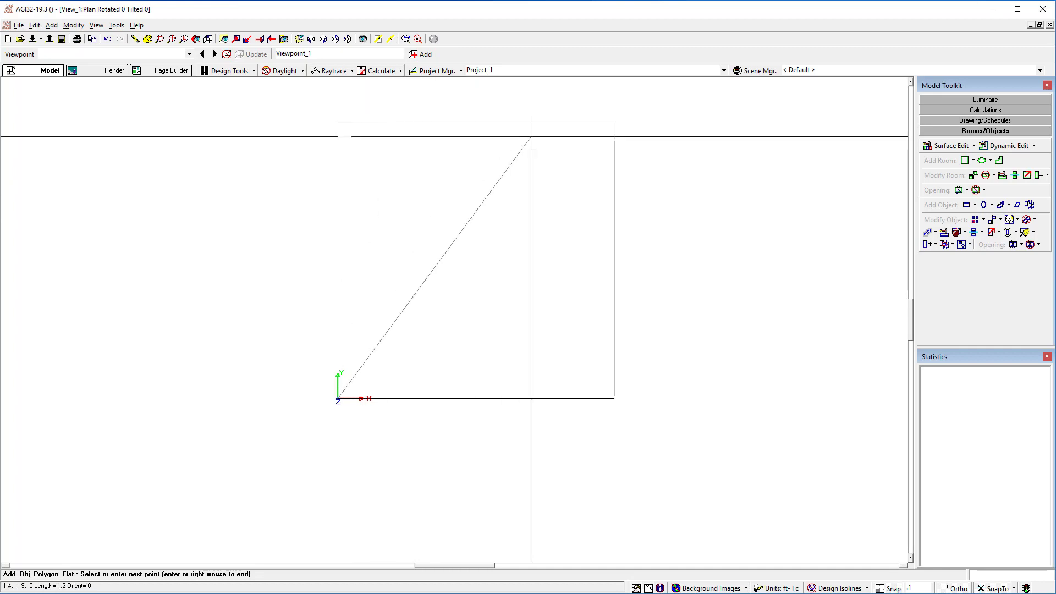
{"action": "left_click", "coordinate": [600, 136]}
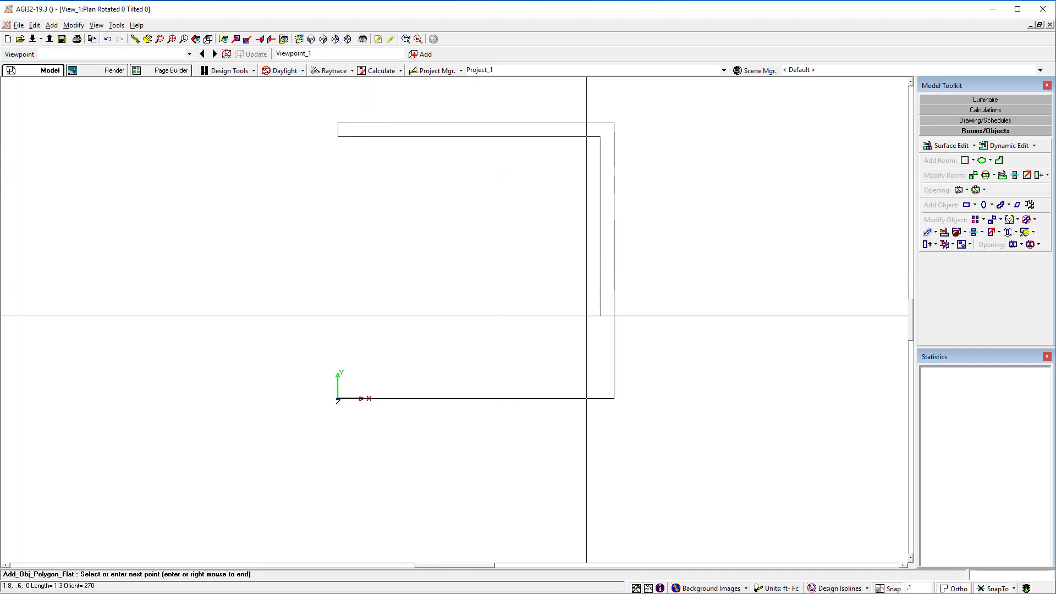
{"action": "left_click", "coordinate": [586, 384]}
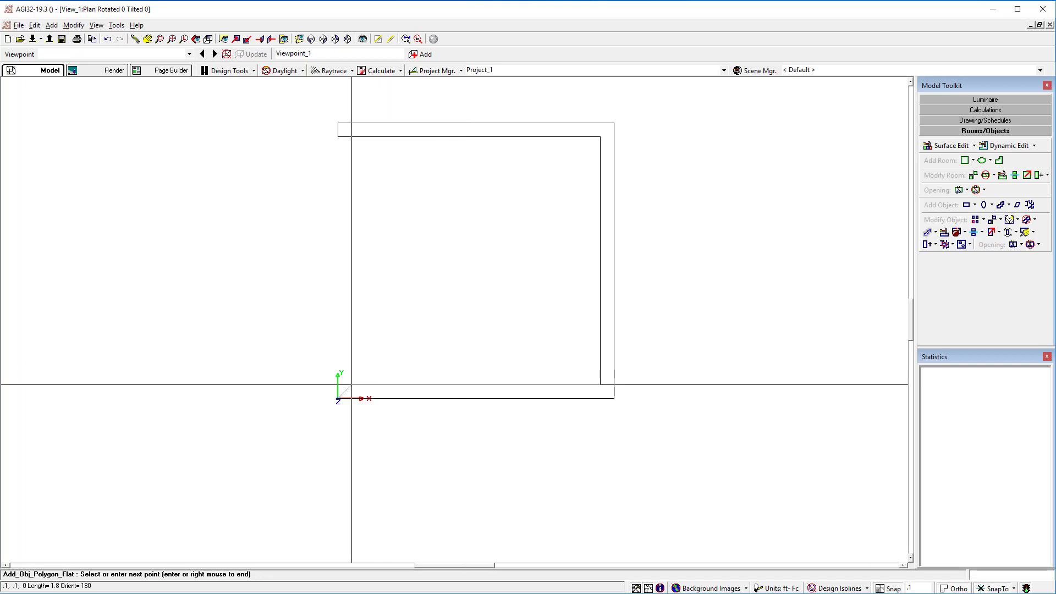
{"action": "left_click", "coordinate": [352, 385]}
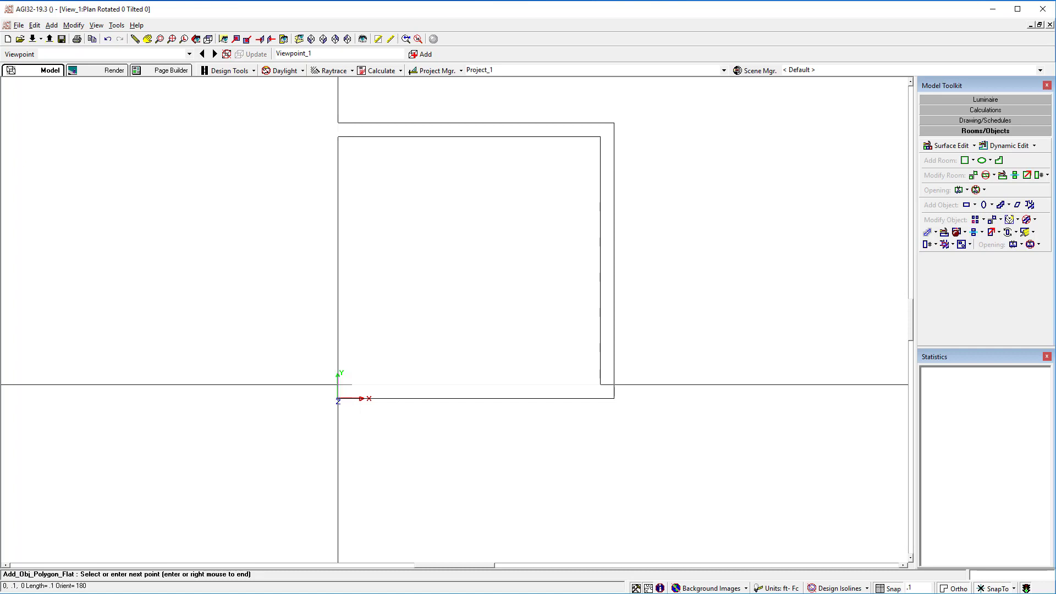
{"action": "left_click", "coordinate": [338, 384]}
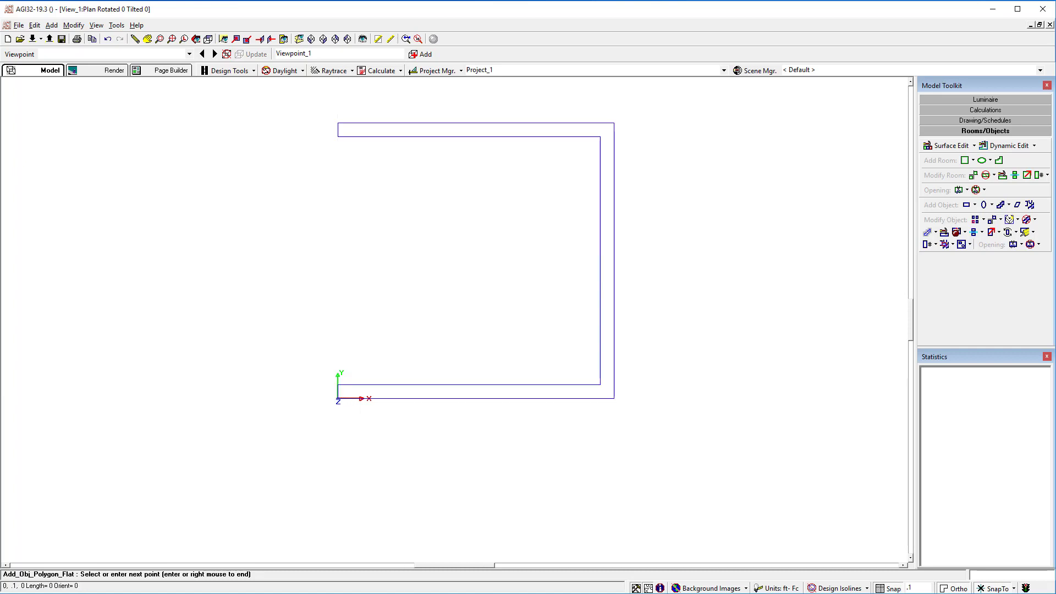
{"action": "right_click", "coordinate": [338, 385]}
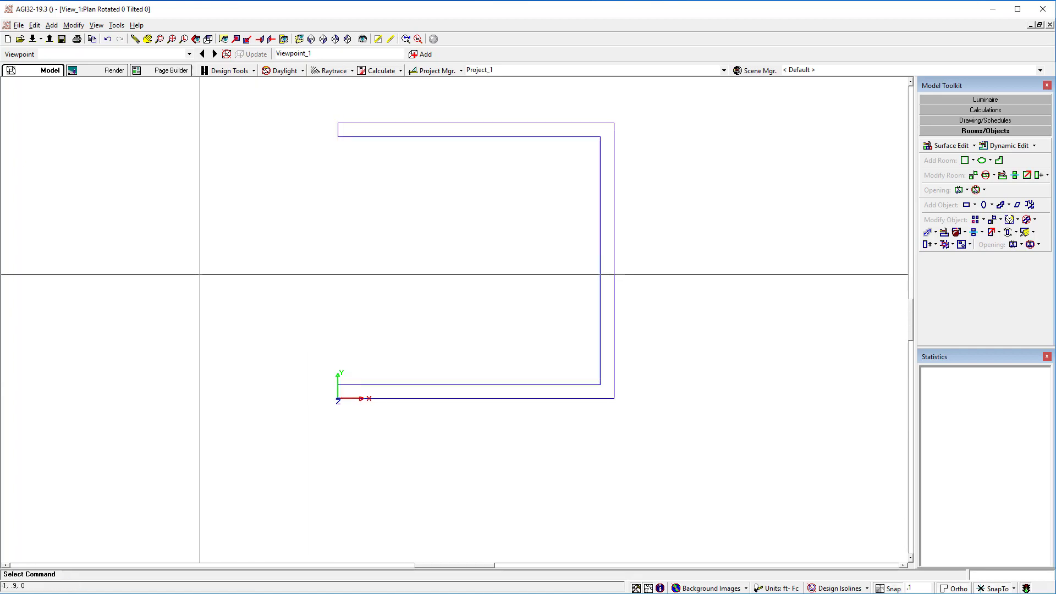
{"action": "left_click", "coordinate": [300, 39]}
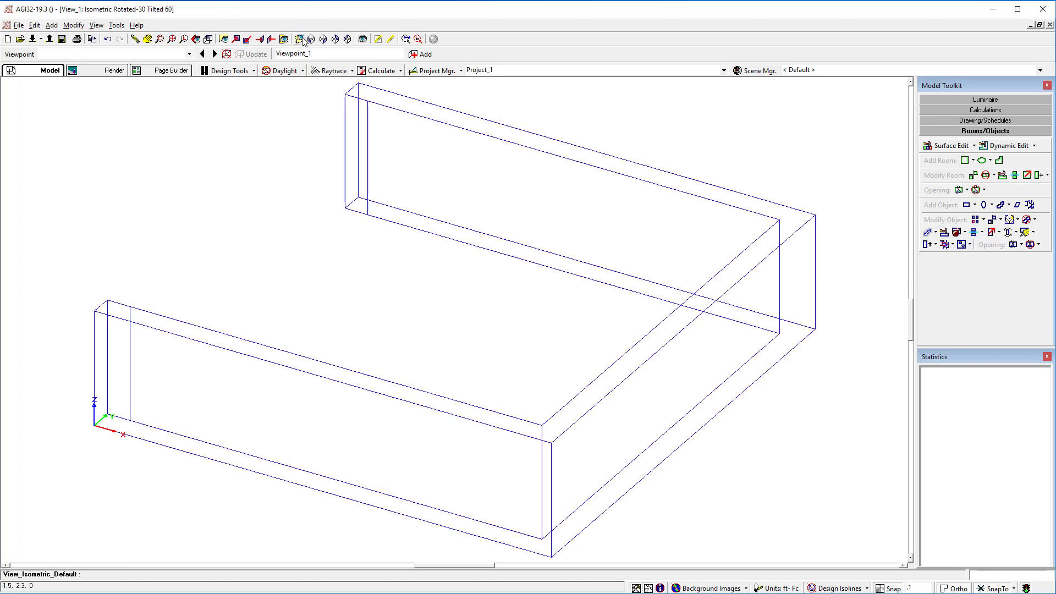
From a zoomed-out plan view, start a flat rectangle labelled 'lineal side' with 0.5 side height
{"action": "left_click", "coordinate": [209, 39]}
{"action": "scroll", "coordinate": [314, 313], "scroll_direction": "down", "scroll_amount": 4}
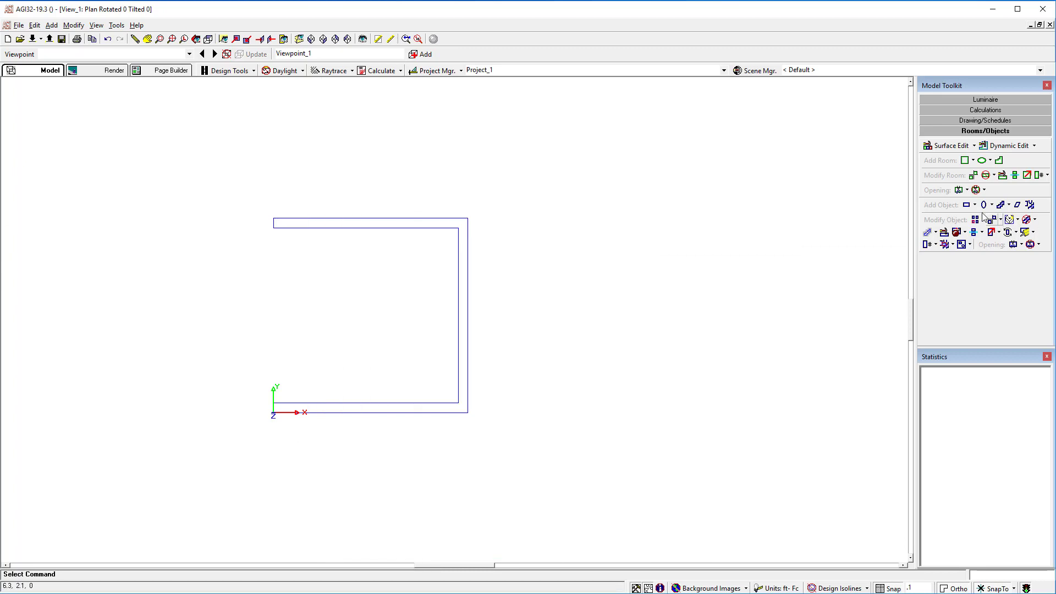
{"action": "left_click", "coordinate": [966, 205]}
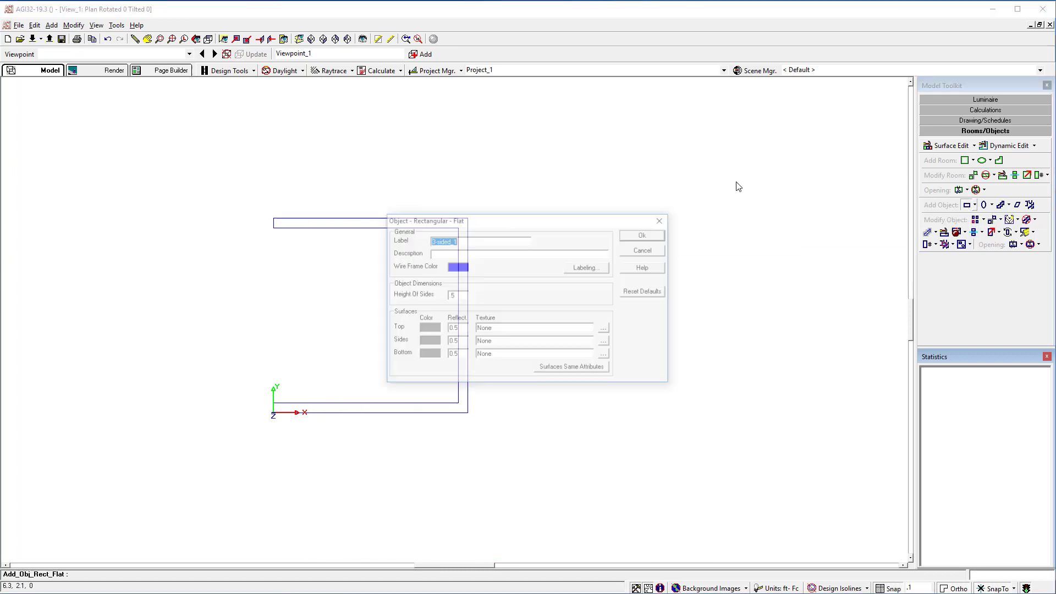
{"action": "key", "text": "BackSpace"}
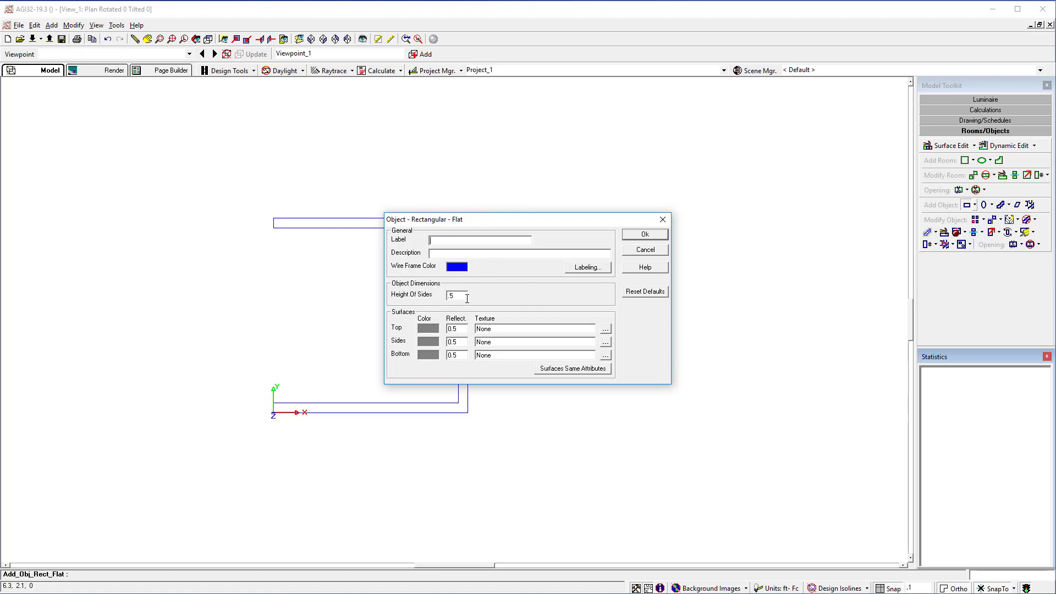
{"action": "type", "text": "fineal side"}
{"action": "left_click", "coordinate": [658, 238]}
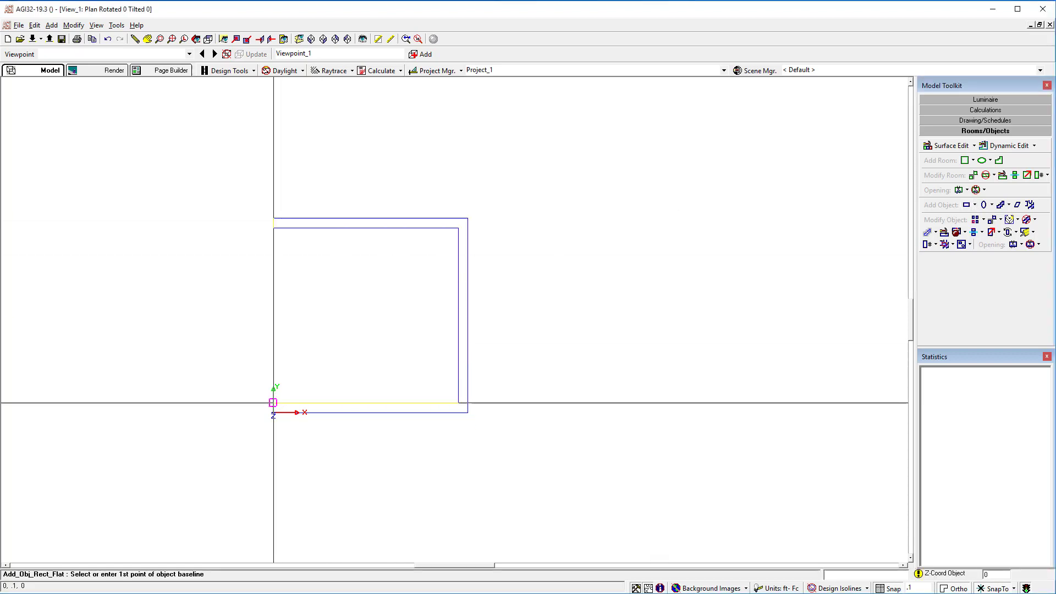
Draw a thin wall up the open left side to close the square frame, checking it isometrically
{"action": "left_click", "coordinate": [273, 402]}
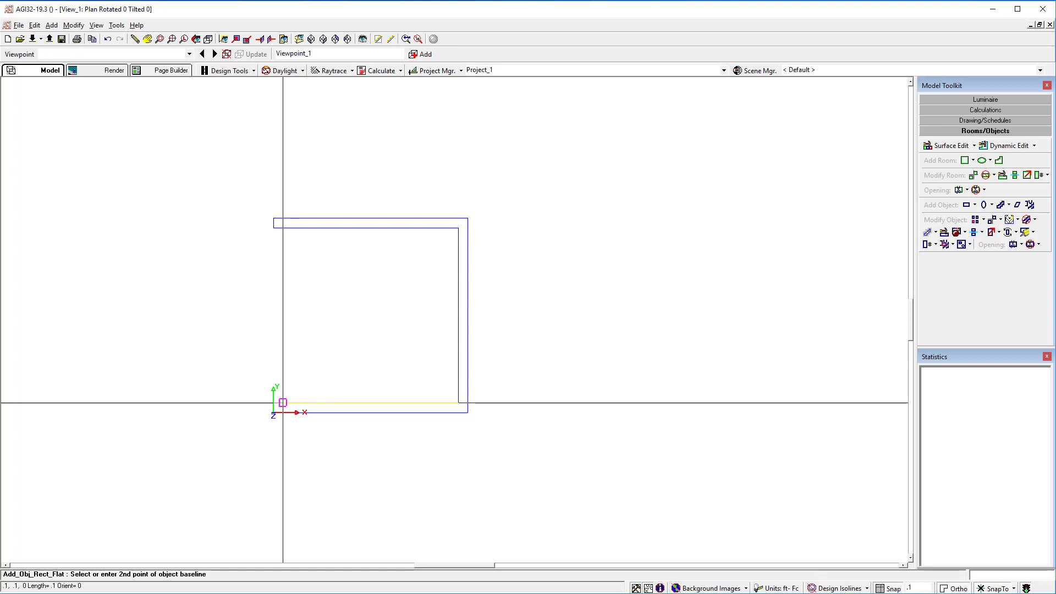
{"action": "left_click", "coordinate": [283, 227]}
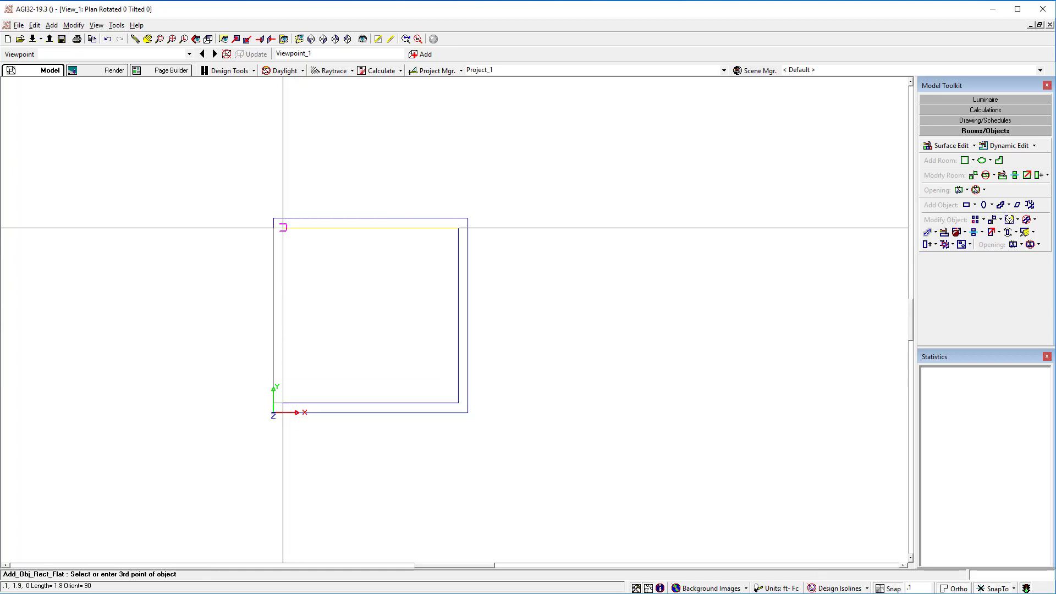
{"action": "left_click", "coordinate": [282, 227]}
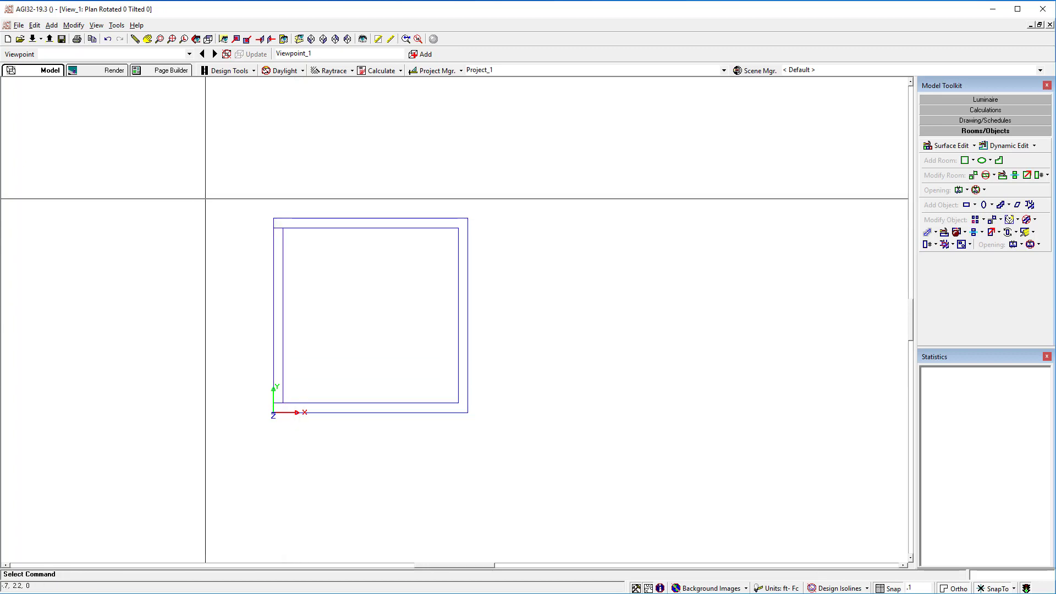
{"action": "left_click", "coordinate": [298, 38]}
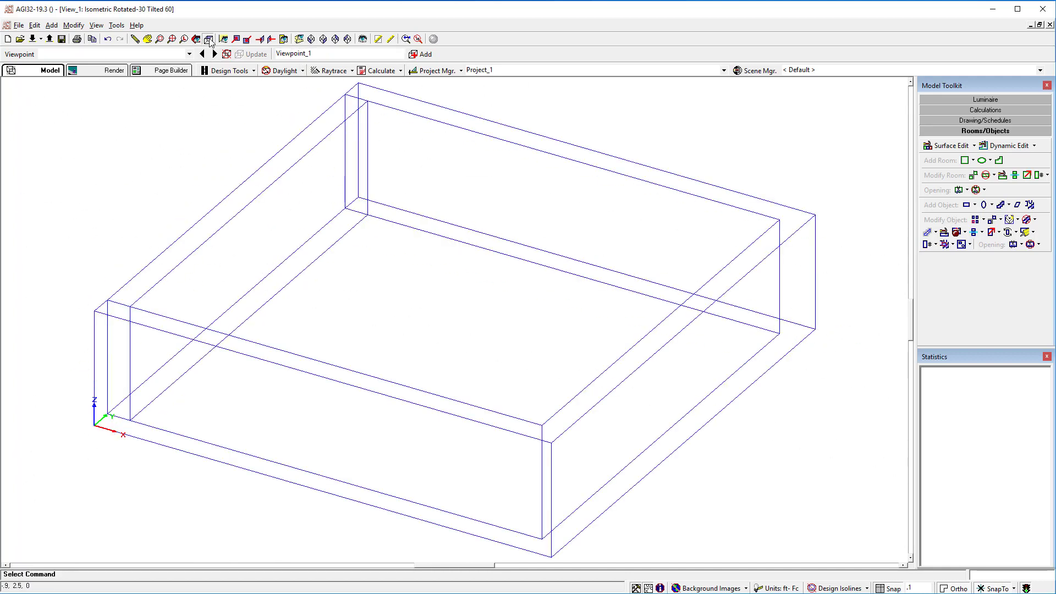
{"action": "left_click", "coordinate": [214, 54]}
{"action": "scroll", "coordinate": [407, 320], "scroll_direction": "down", "scroll_amount": 3}
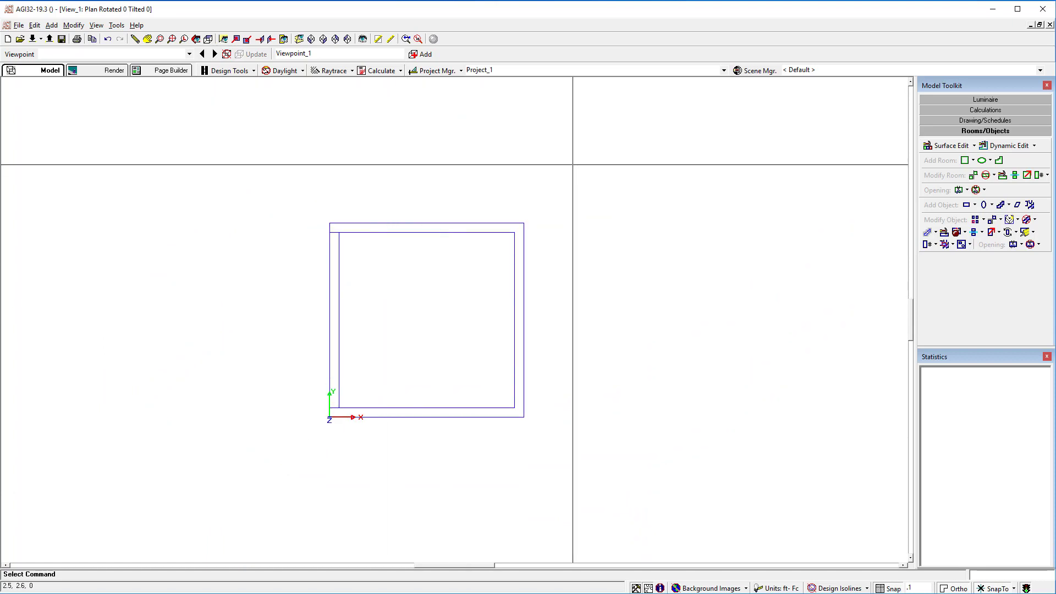
Open Surface Edit on the frame object by window pick and step through its first surfaces
{"action": "left_click", "coordinate": [974, 147]}
{"action": "left_click", "coordinate": [965, 181]}
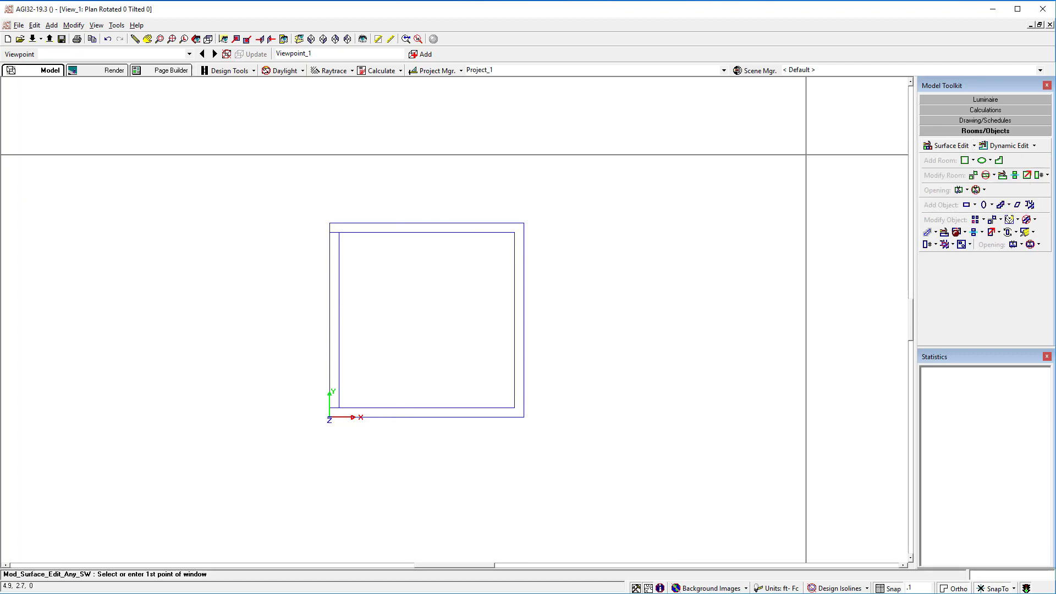
{"action": "left_click", "coordinate": [401, 292]}
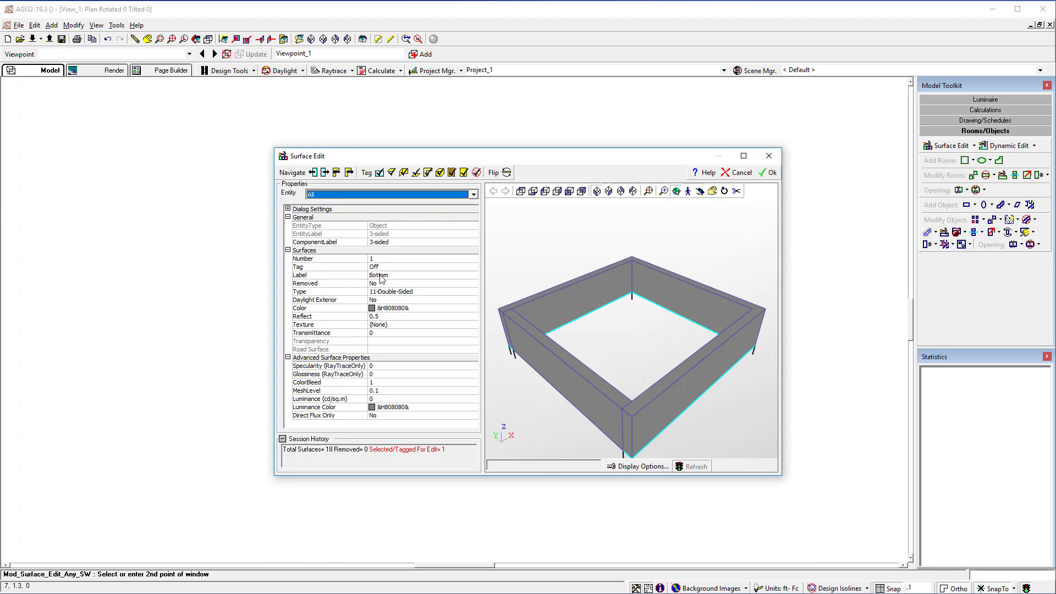
{"action": "left_click", "coordinate": [325, 173]}
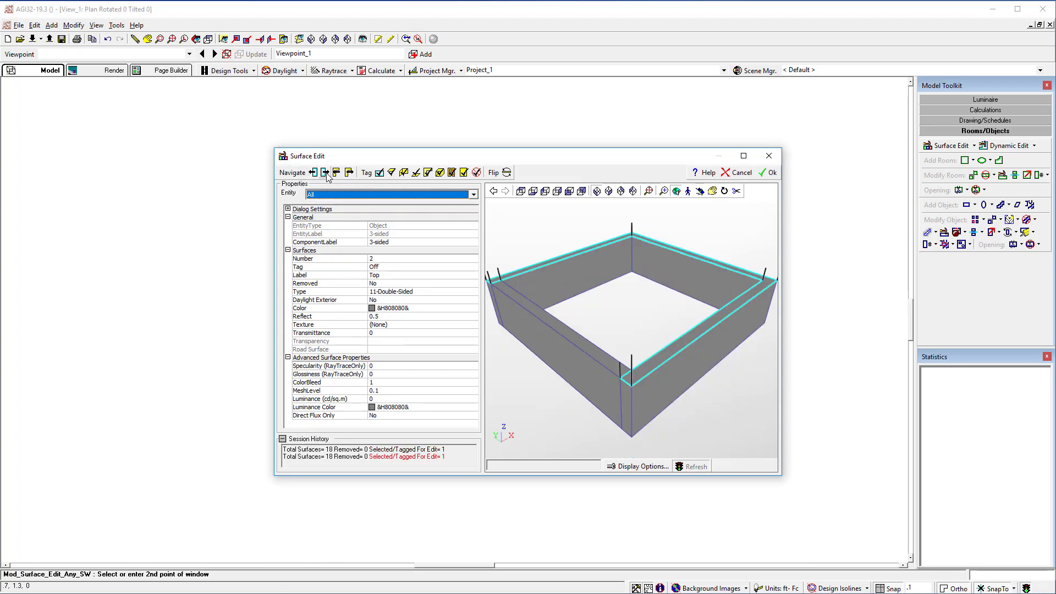
{"action": "left_click", "coordinate": [325, 173]}
{"action": "left_click", "coordinate": [325, 173]}
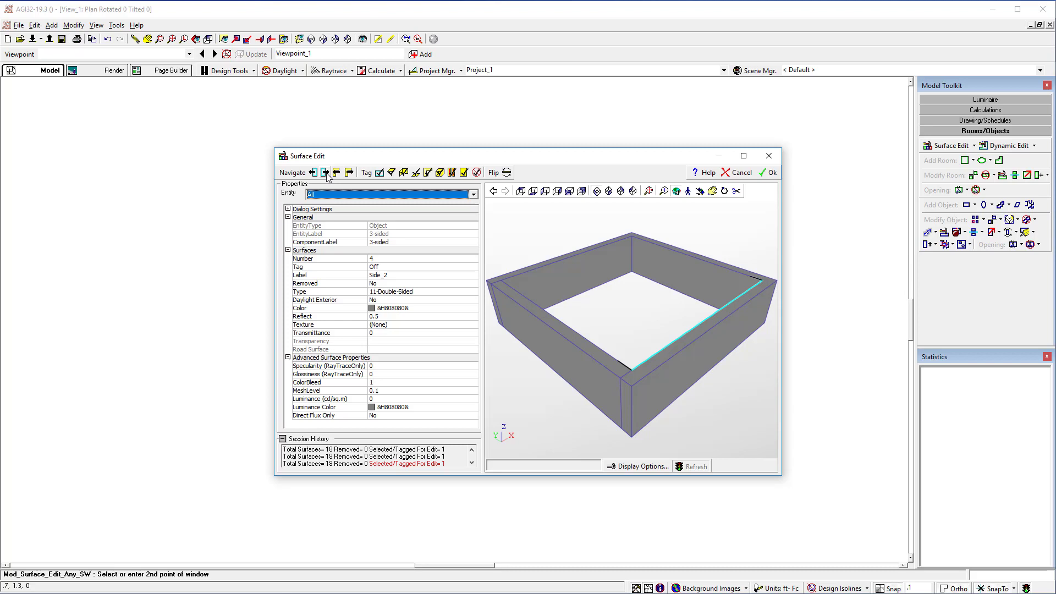
Tag the current side surface, Side_3, Side_4 and the following inner edge surface
{"action": "key", "text": "space"}
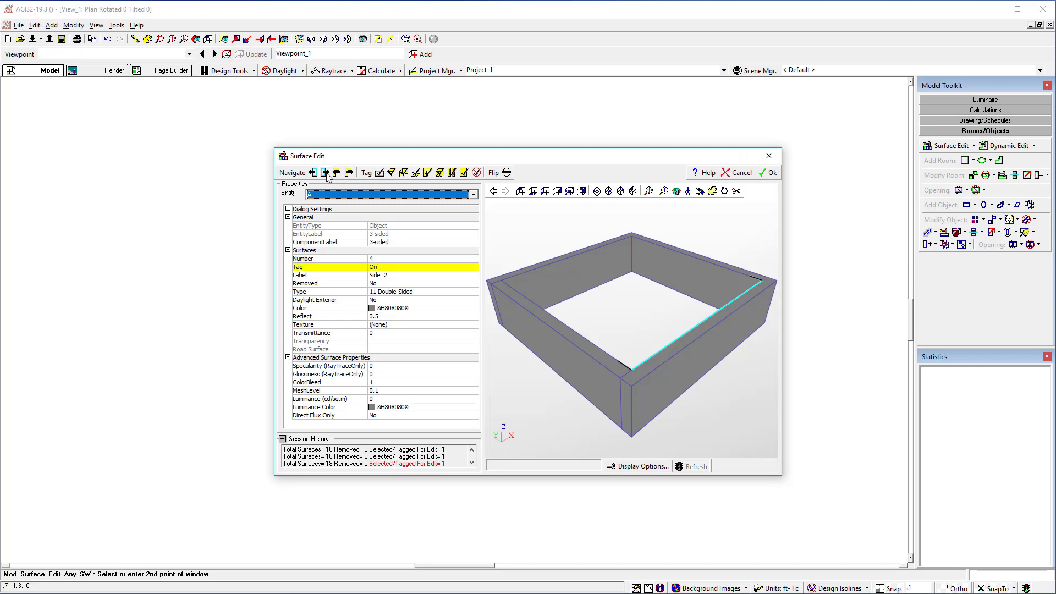
{"action": "left_click", "coordinate": [325, 172]}
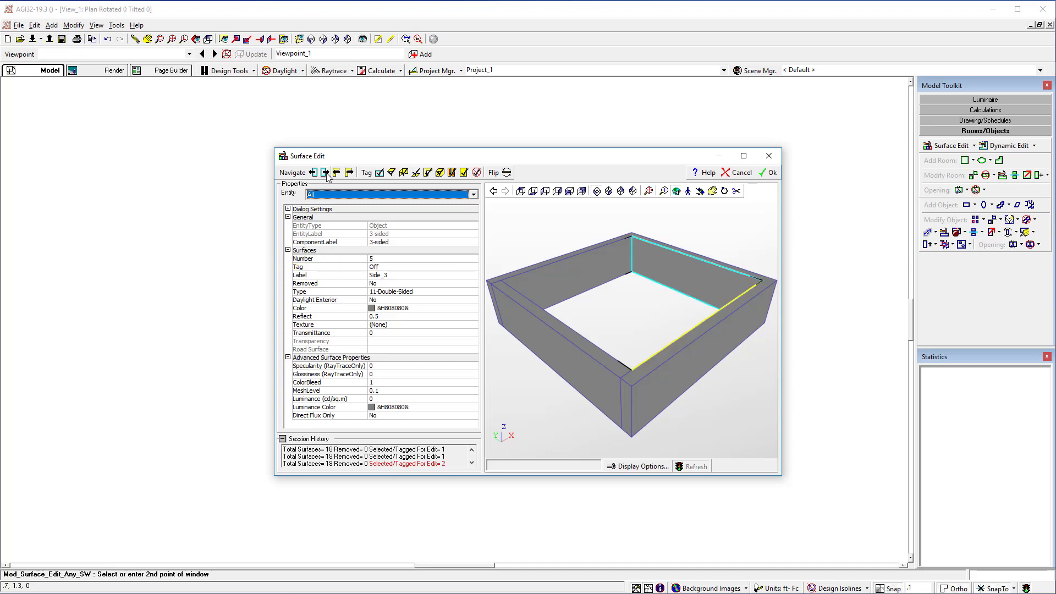
{"action": "key", "text": "space"}
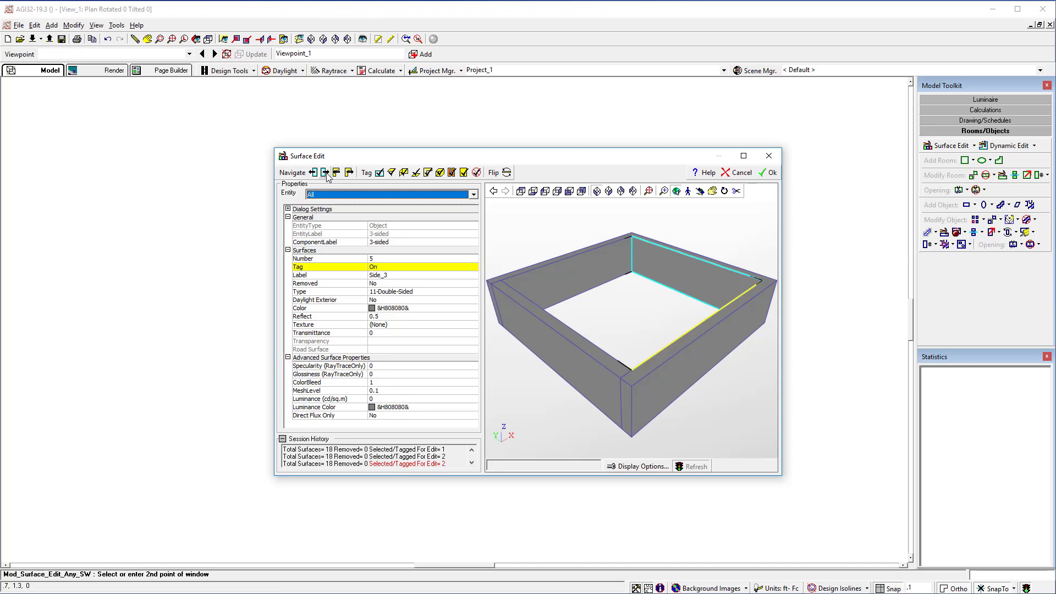
{"action": "left_click", "coordinate": [325, 172]}
{"action": "key", "text": "space"}
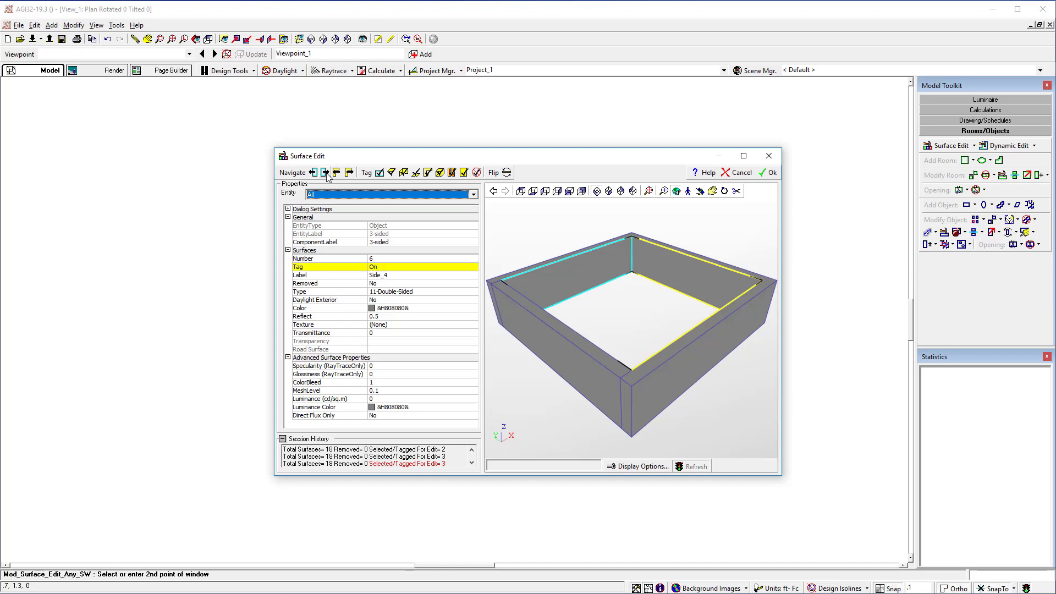
{"action": "left_click", "coordinate": [326, 172]}
{"action": "key", "text": "space"}
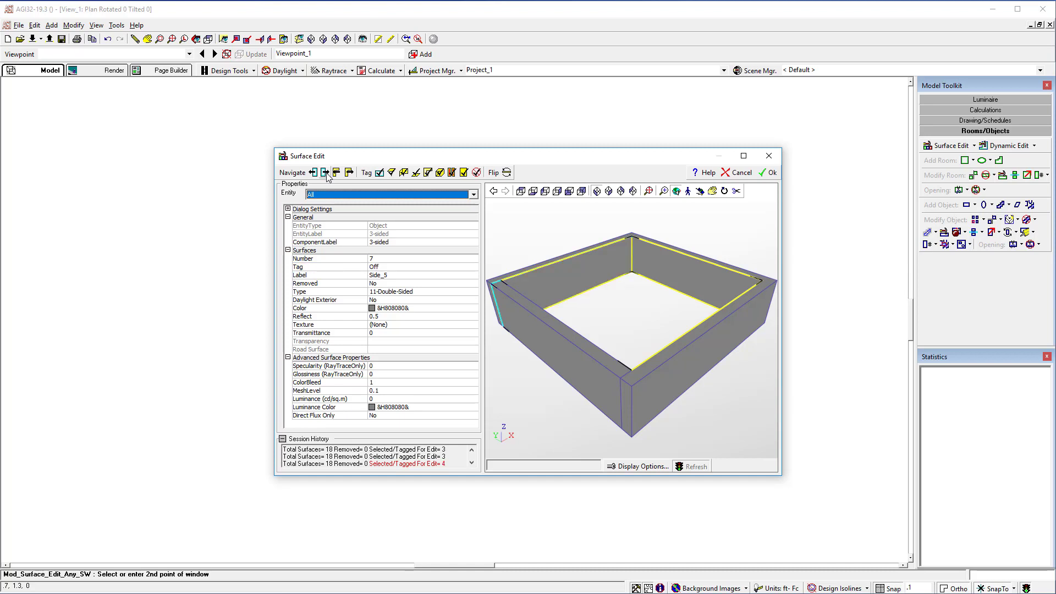
Skip ahead through the untagged surfaces and tag Side_2 of the final side
{"action": "left_click", "coordinate": [325, 173]}
{"action": "left_click", "coordinate": [326, 172]}
{"action": "left_click", "coordinate": [326, 173]}
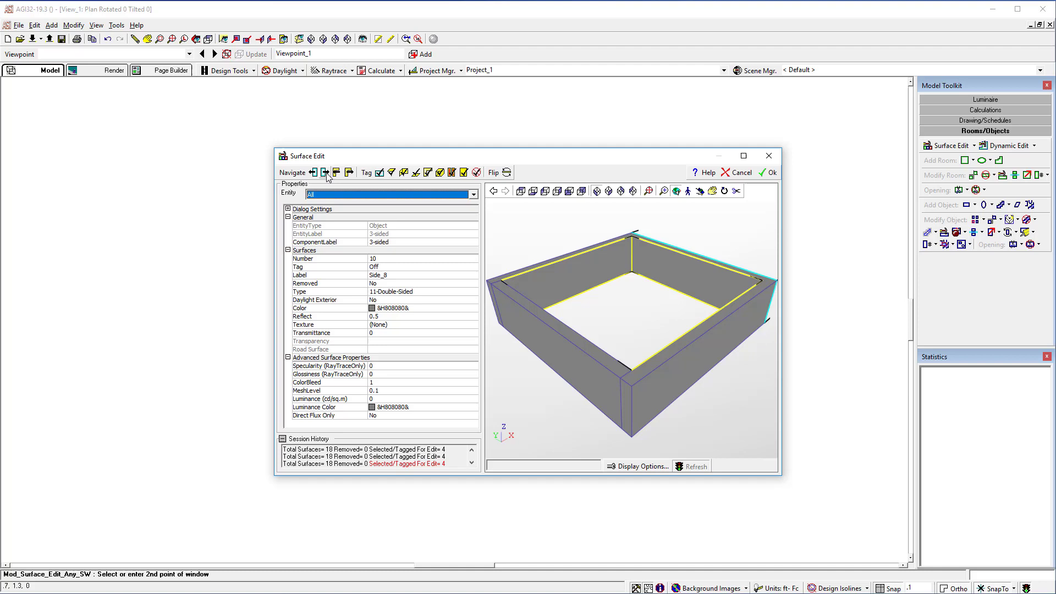
{"action": "left_click", "coordinate": [325, 173]}
{"action": "left_click", "coordinate": [325, 173]}
{"action": "left_click", "coordinate": [325, 172]}
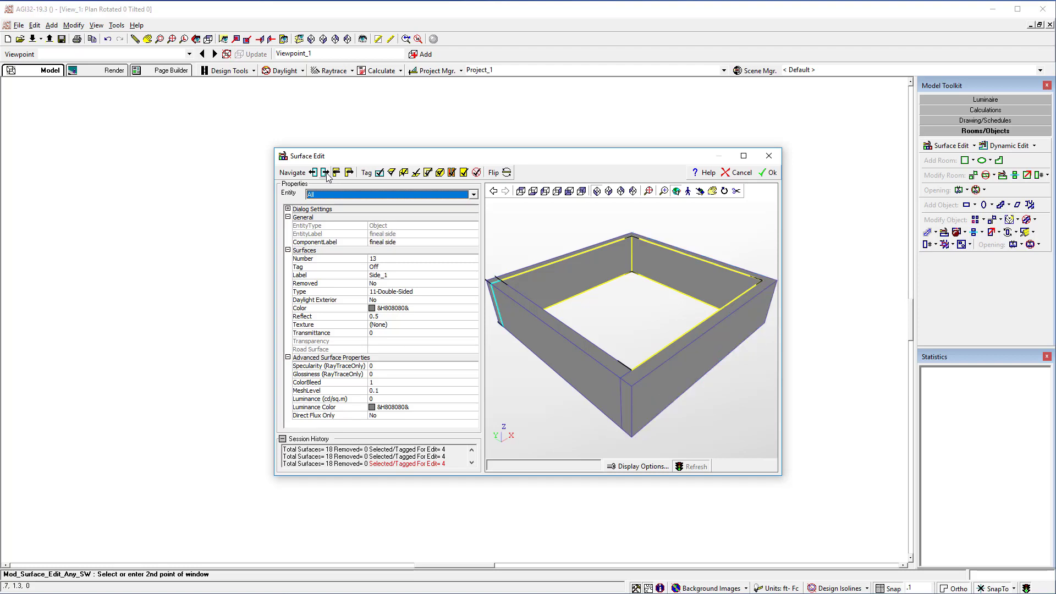
{"action": "left_click", "coordinate": [326, 173]}
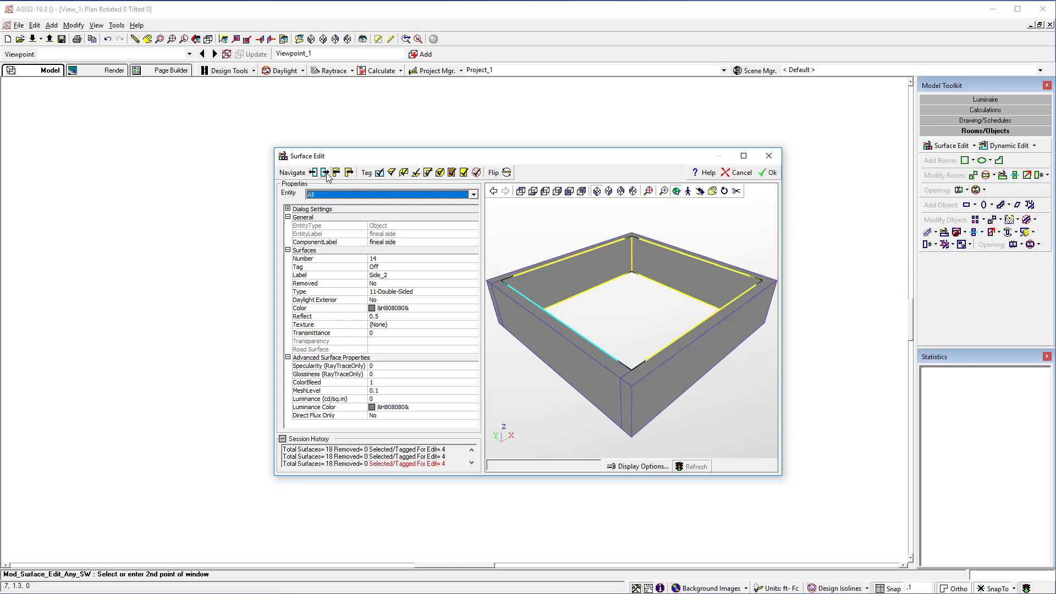
{"action": "key", "text": "t"}
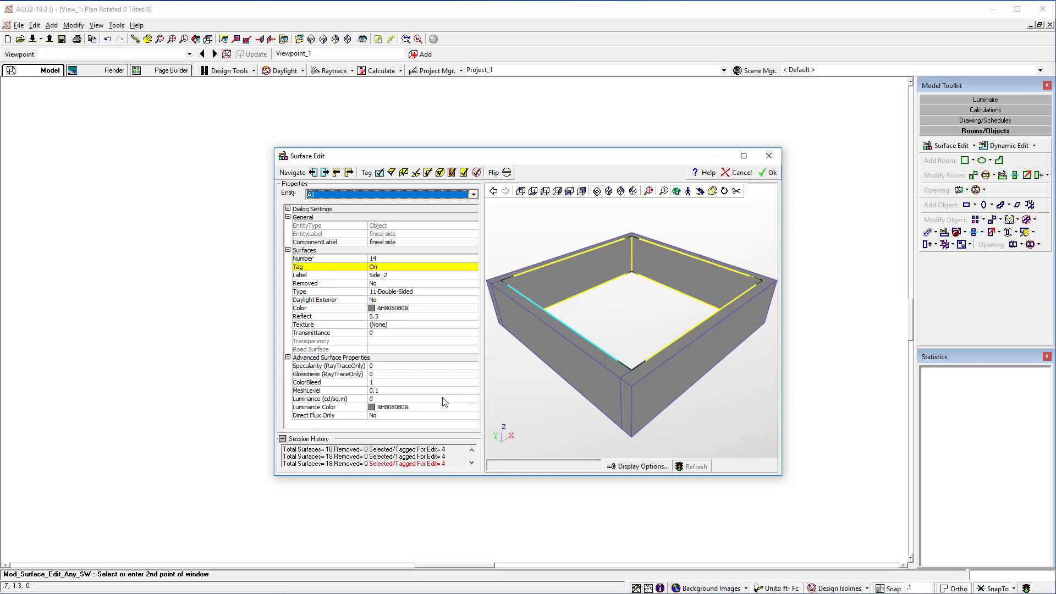
Give the four tagged surfaces a luminance of 2 cd/sq.m and apply it
{"action": "left_click", "coordinate": [384, 399]}
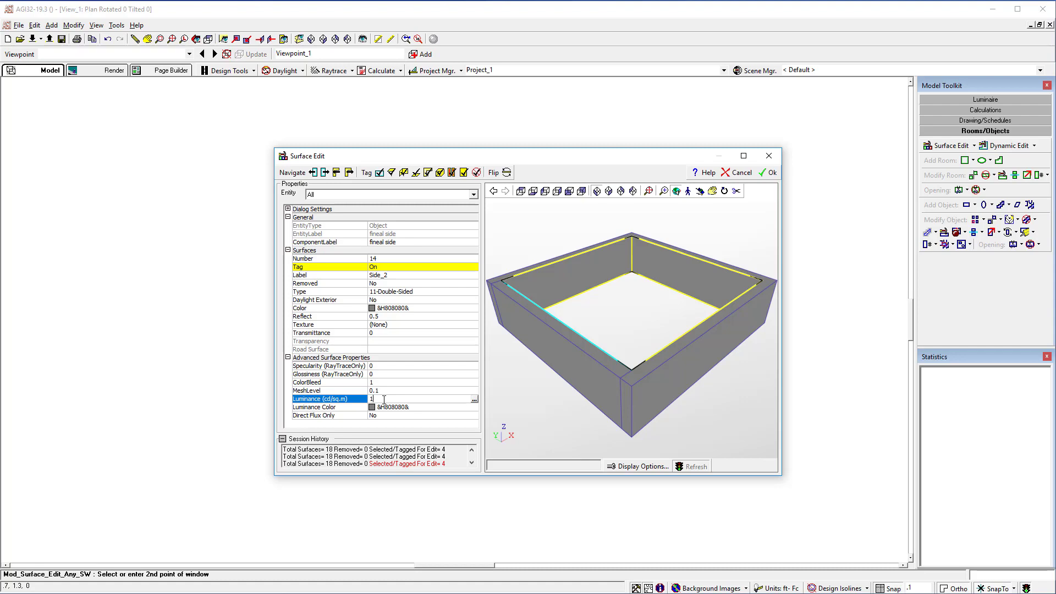
{"action": "left_click", "coordinate": [770, 173]}
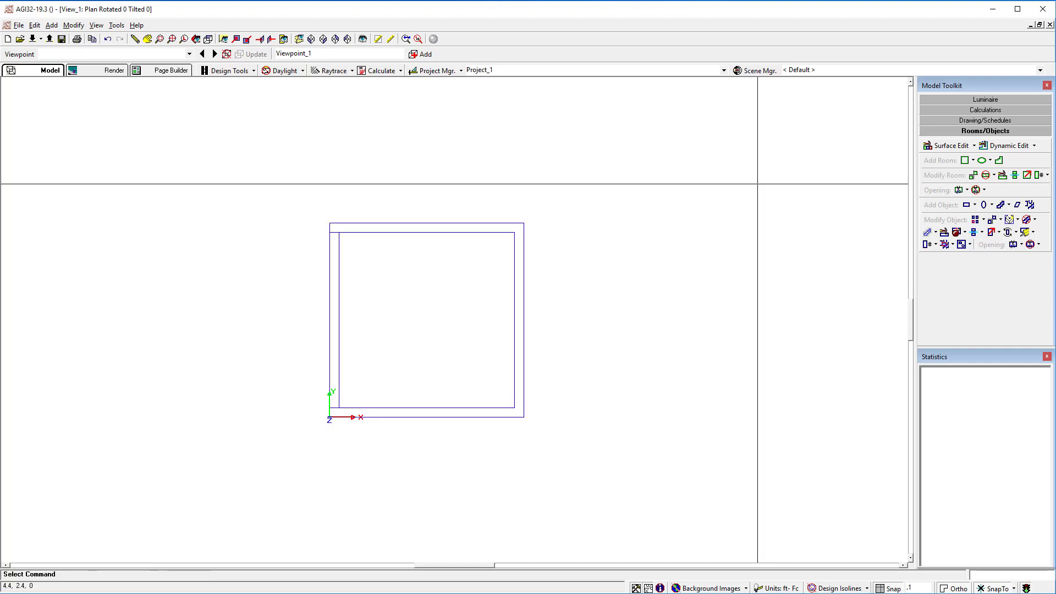
Create a luminaire symbol from all objects, with SnapTo off and insertion point at the square's centre
{"action": "left_click", "coordinate": [1017, 220]}
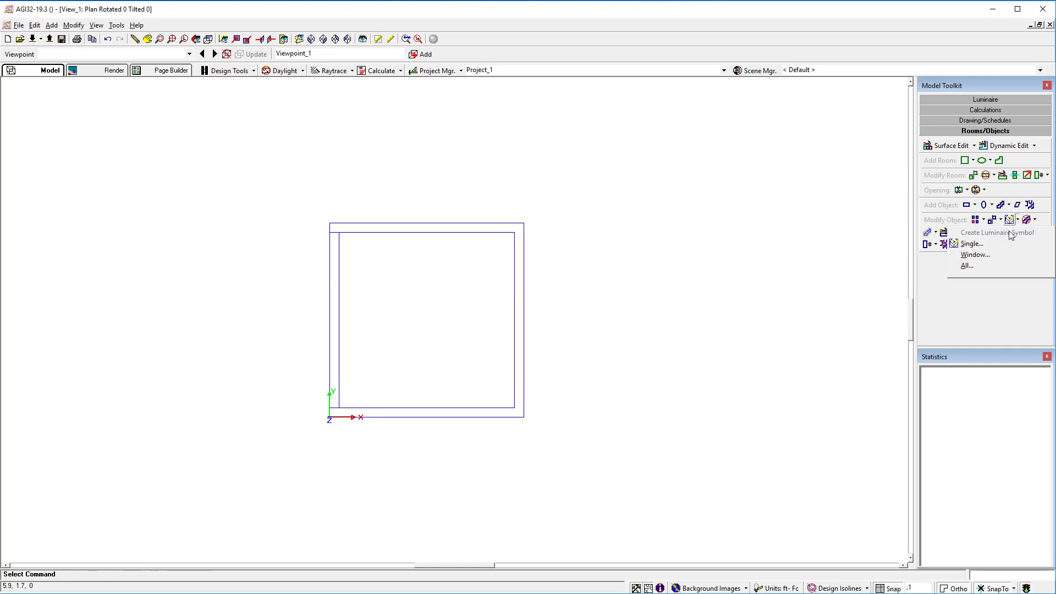
{"action": "left_click", "coordinate": [981, 266]}
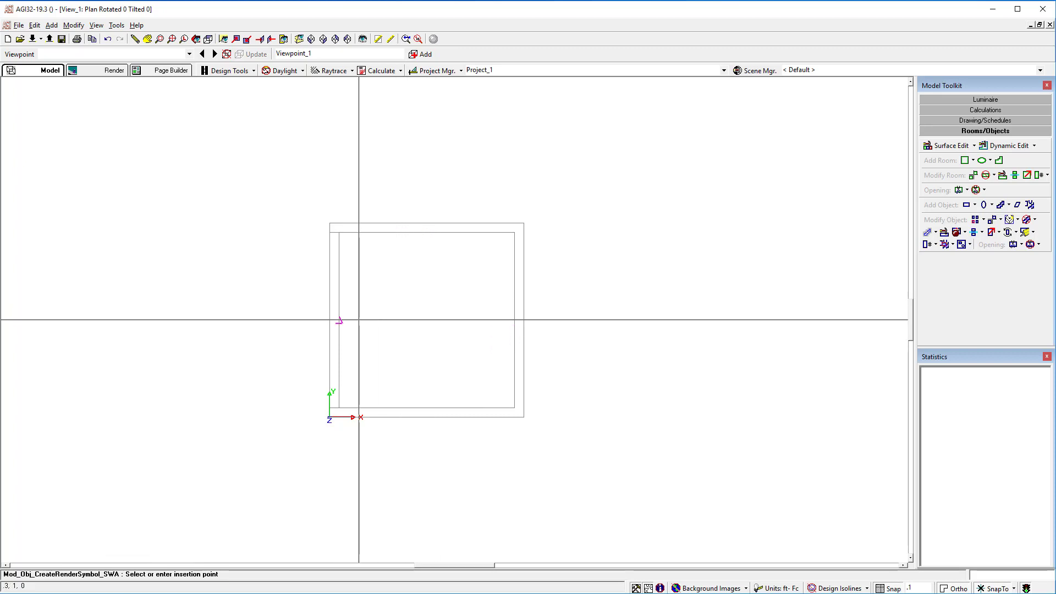
{"action": "left_click", "coordinate": [993, 589]}
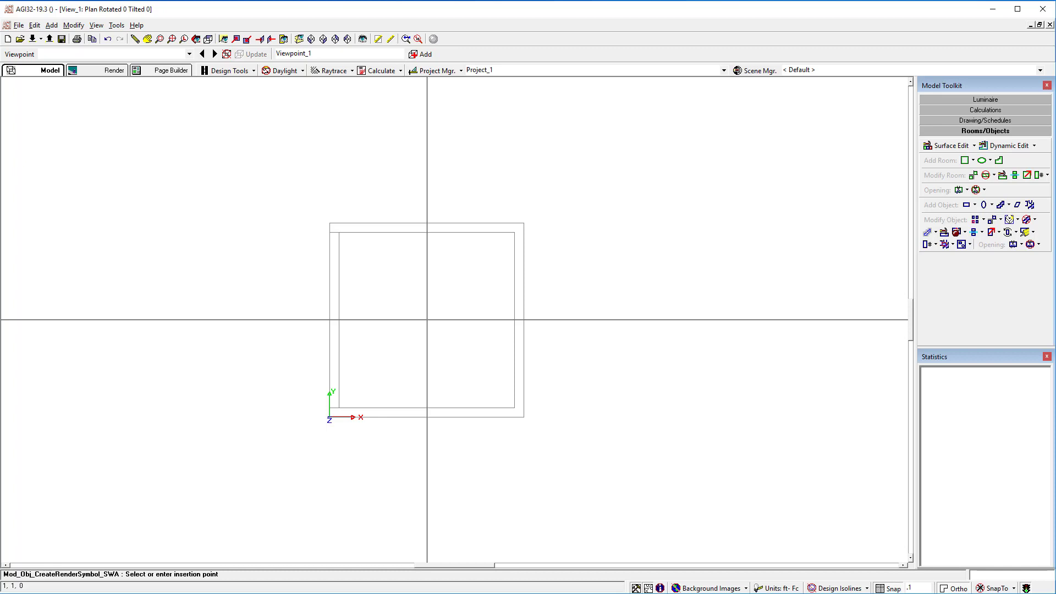
{"action": "left_click", "coordinate": [426, 320]}
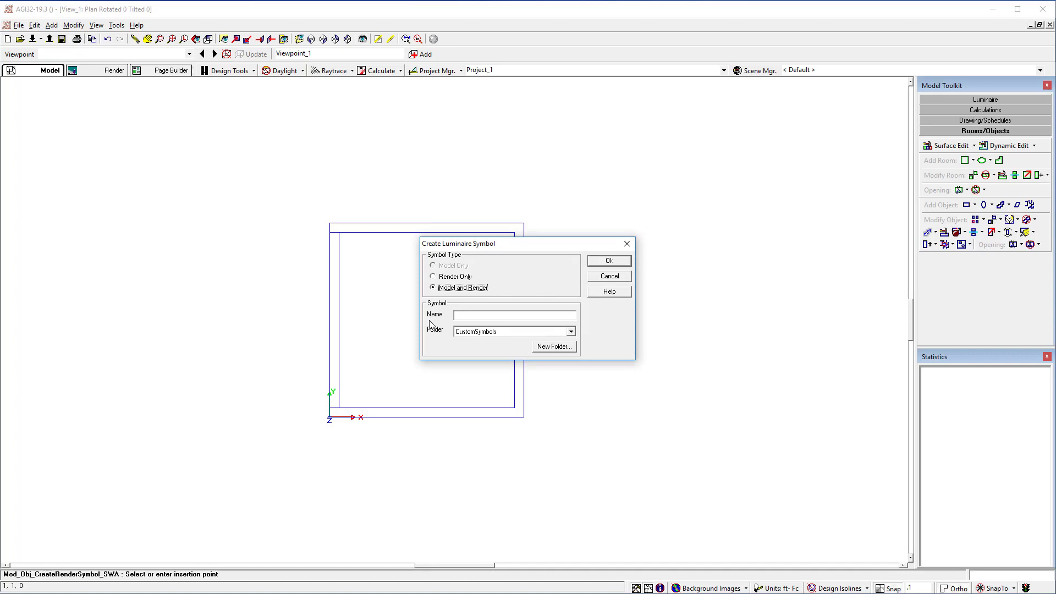
Name the symbol 'Z-LuxOrbit square', store it in Custom Symbols, and request a new folder
{"action": "left_click", "coordinate": [470, 314]}
{"action": "type", "text": "Z-LuxOr"}
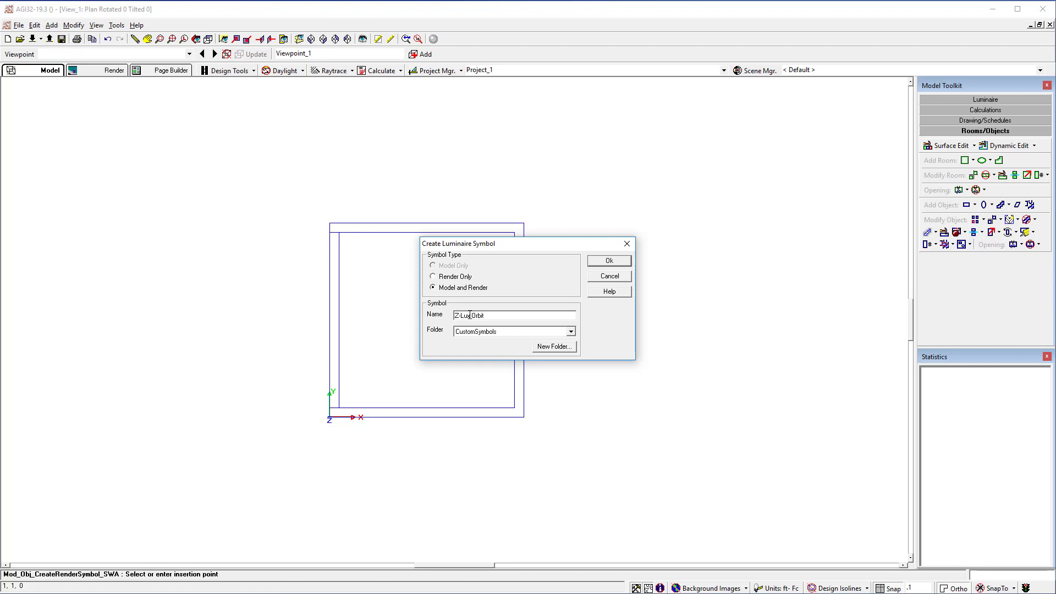
{"action": "type", "text": "bit square"}
{"action": "left_click", "coordinate": [571, 331]}
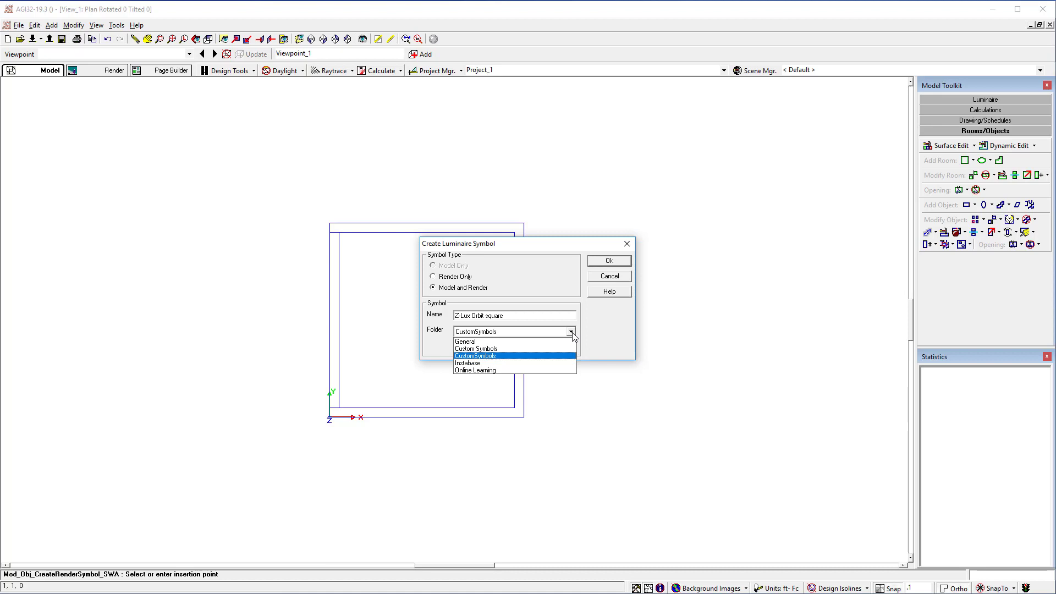
{"action": "left_click", "coordinate": [515, 348]}
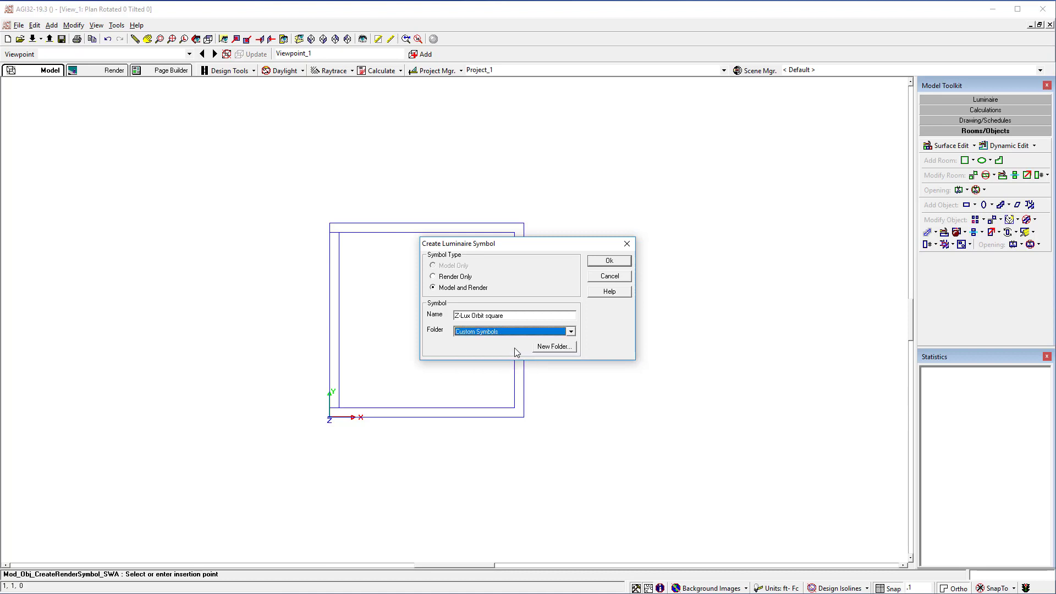
{"action": "left_click", "coordinate": [555, 347]}
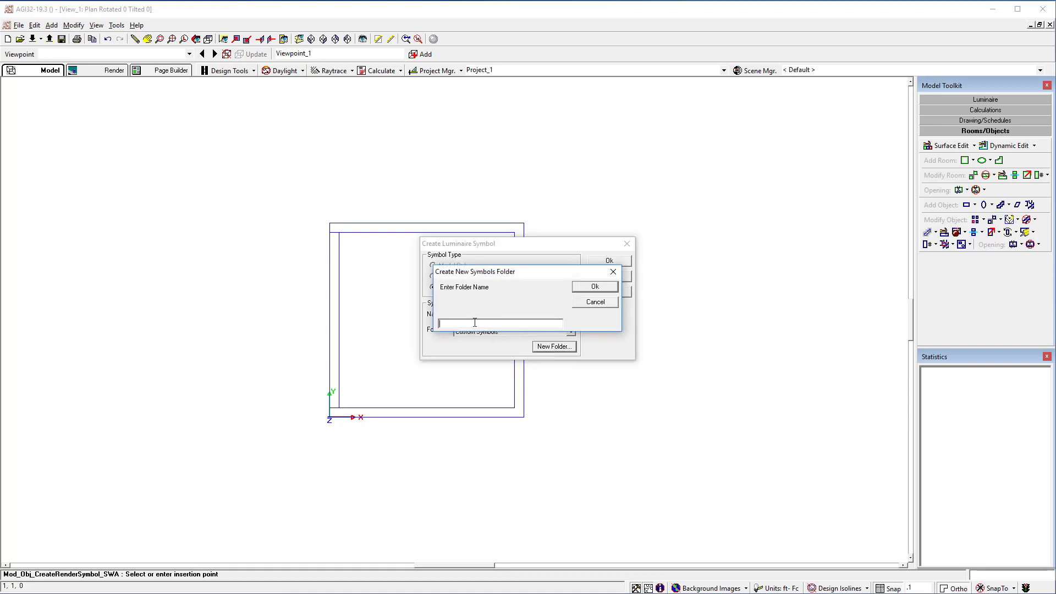
Cancel the new-folder prompt and save the Z-Lux Orbit square symbol
{"action": "key", "text": "Escape"}
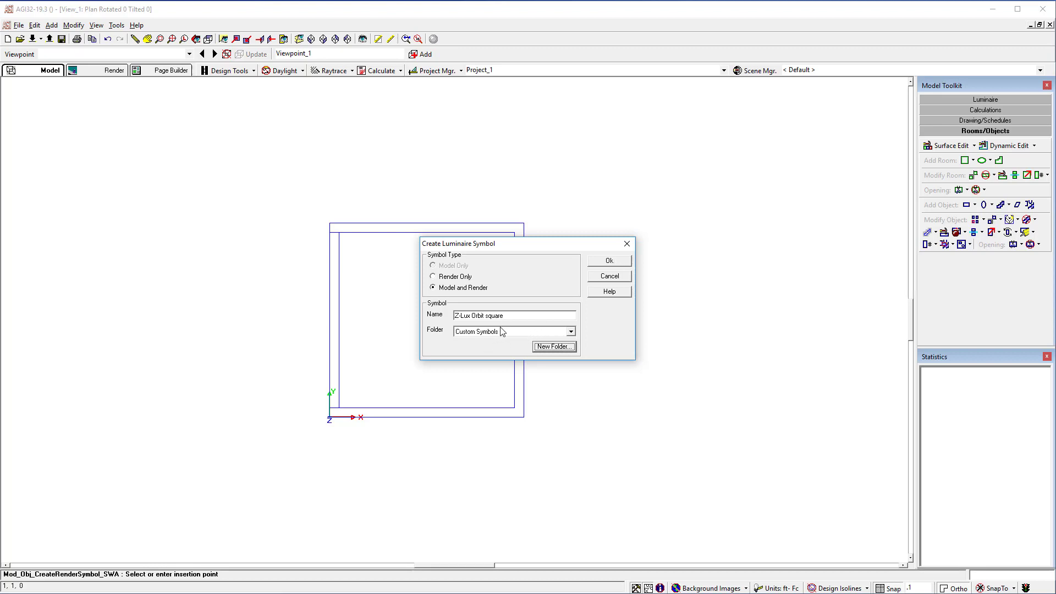
{"action": "left_click", "coordinate": [610, 261]}
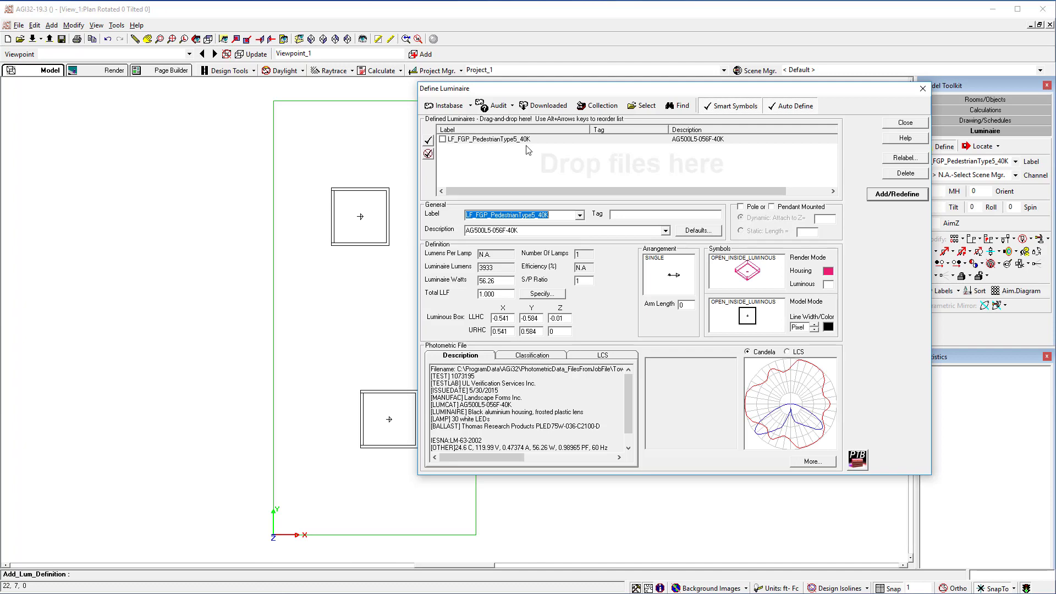
Check that Z-Lux Orbit Square is listed under the Custom Symbols render symbols folder
{"action": "left_click", "coordinate": [746, 278]}
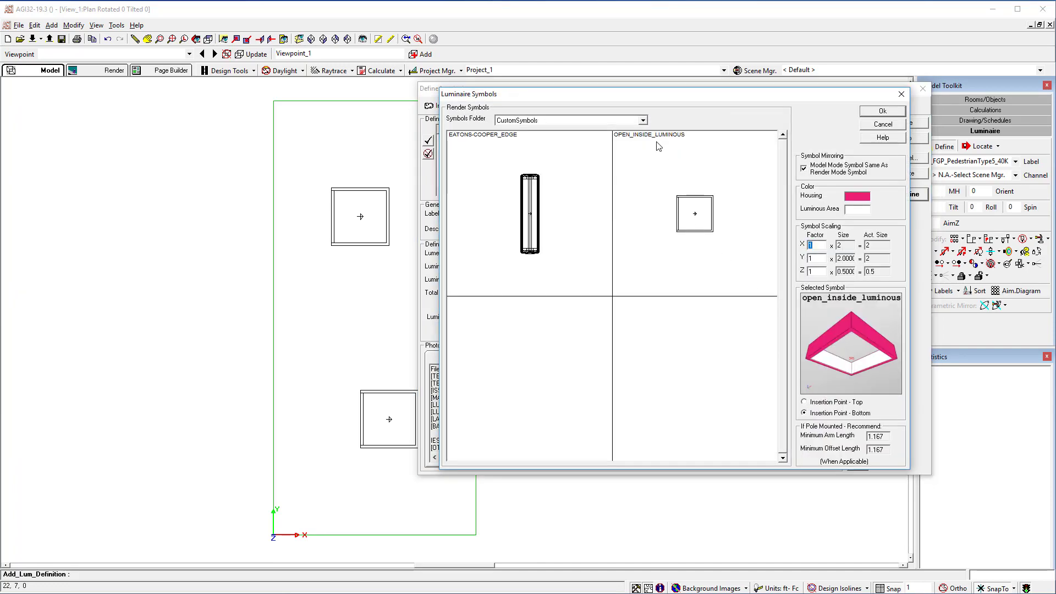
{"action": "left_click", "coordinate": [644, 120]}
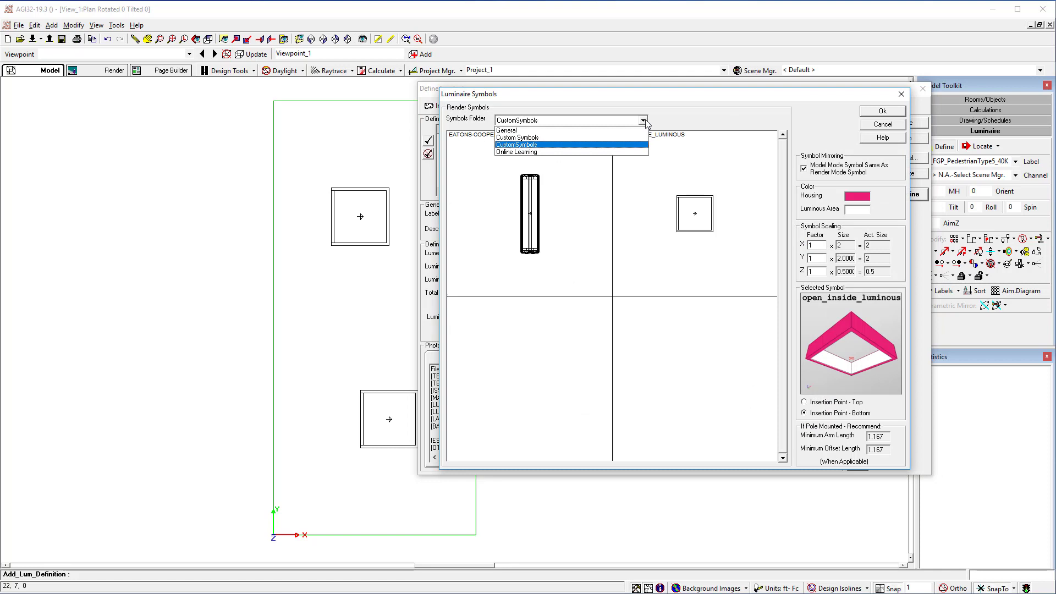
{"action": "left_click", "coordinate": [636, 137]}
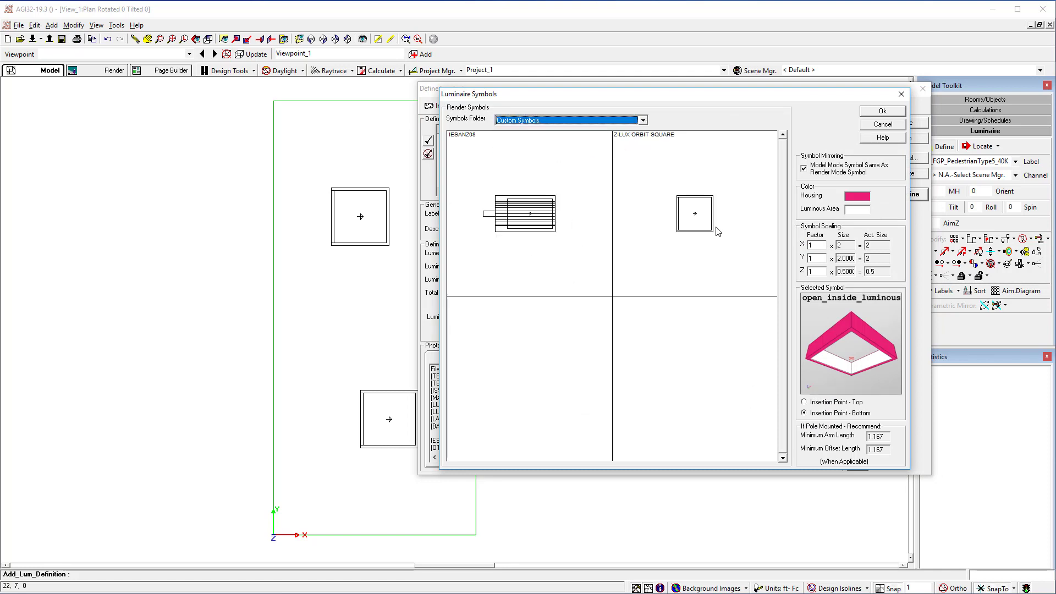
{"action": "left_click", "coordinate": [869, 113]}
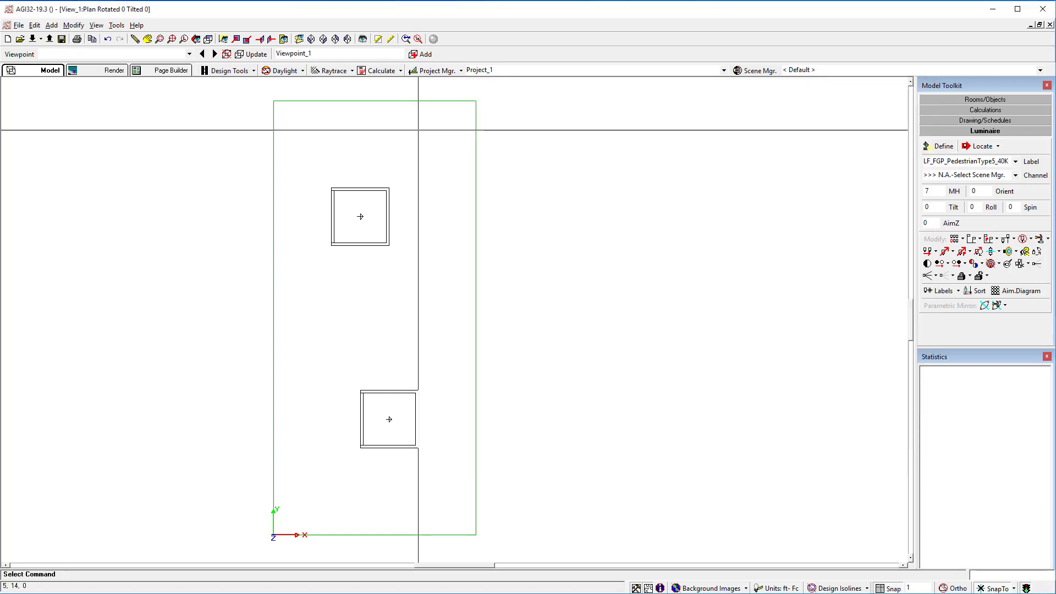
Open the C:\ProgramData\AGi32 photometric data folder in File Explorer via File System settings
{"action": "left_click", "coordinate": [433, 38]}
{"action": "left_click", "coordinate": [550, 147]}
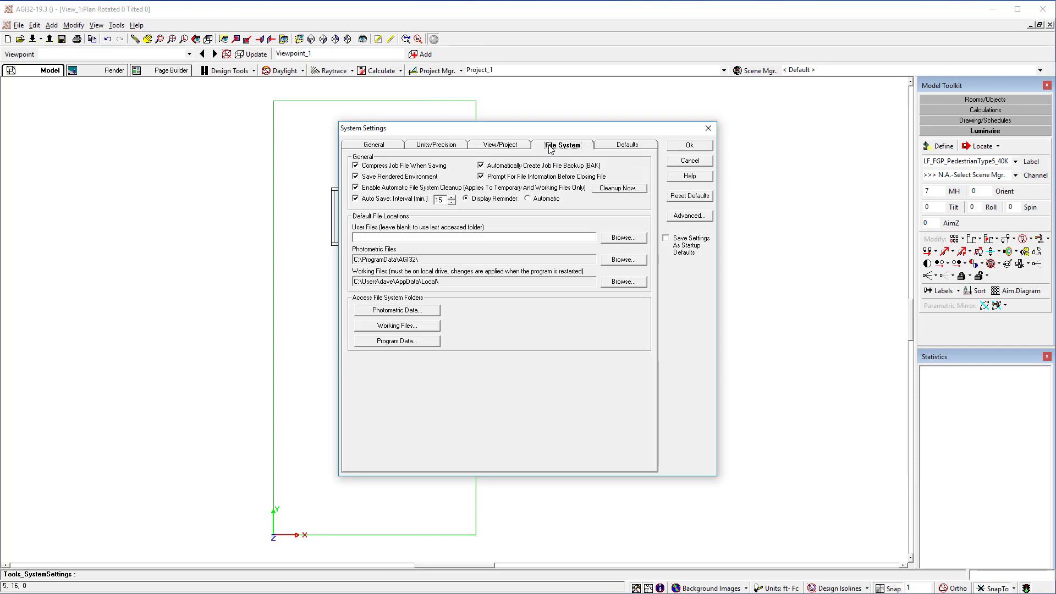
{"action": "left_click", "coordinate": [408, 312]}
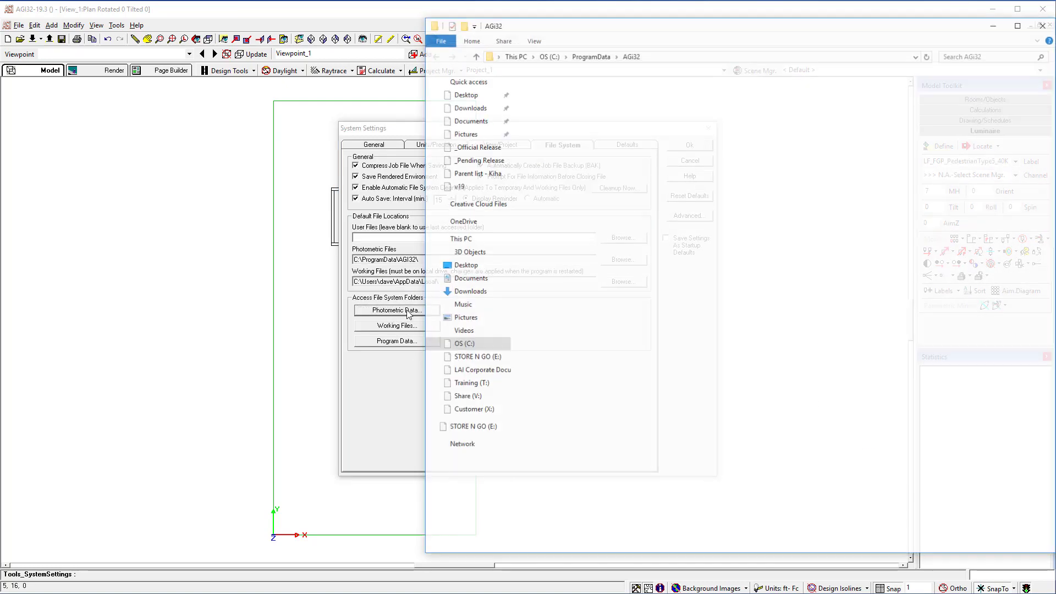
Browse the Symbols folder to its CustomSymbols folder, then close Explorer and System Settings
{"action": "left_click", "coordinate": [545, 272]}
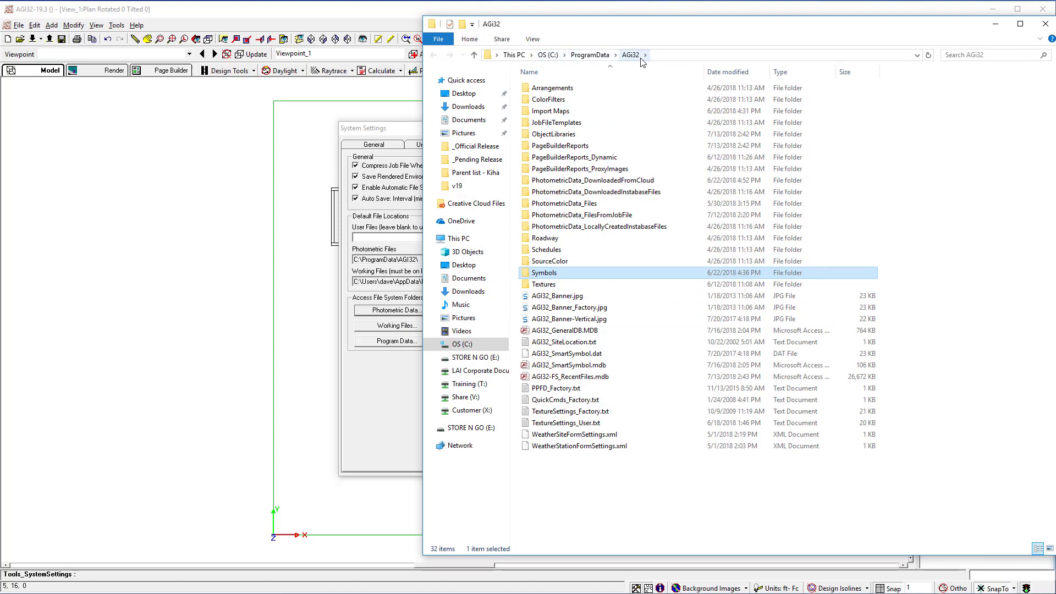
{"action": "double_click", "coordinate": [550, 278]}
{"action": "left_click", "coordinate": [550, 100]}
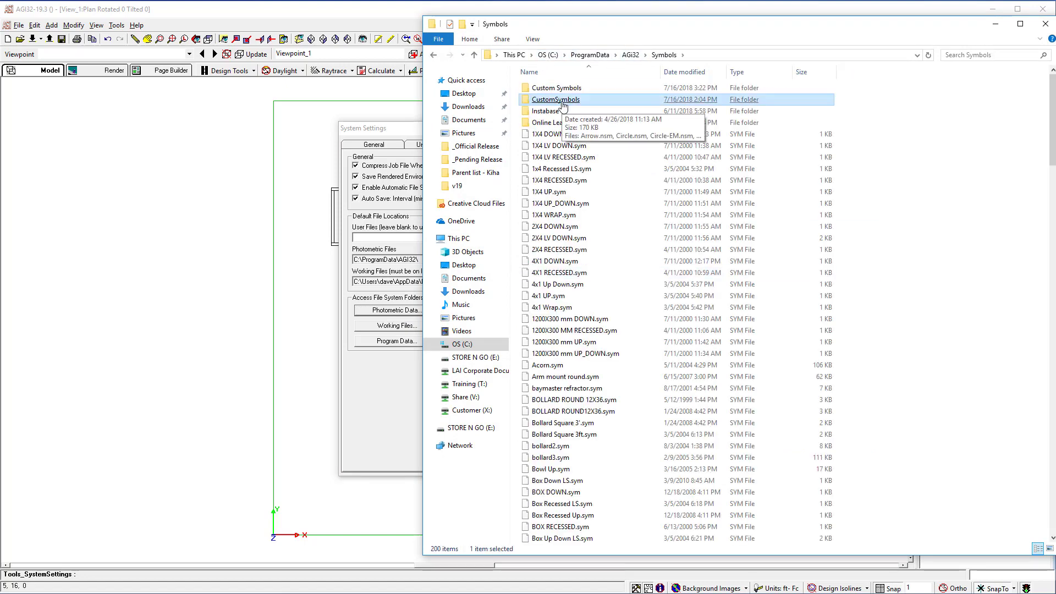
{"action": "left_click", "coordinate": [1044, 24]}
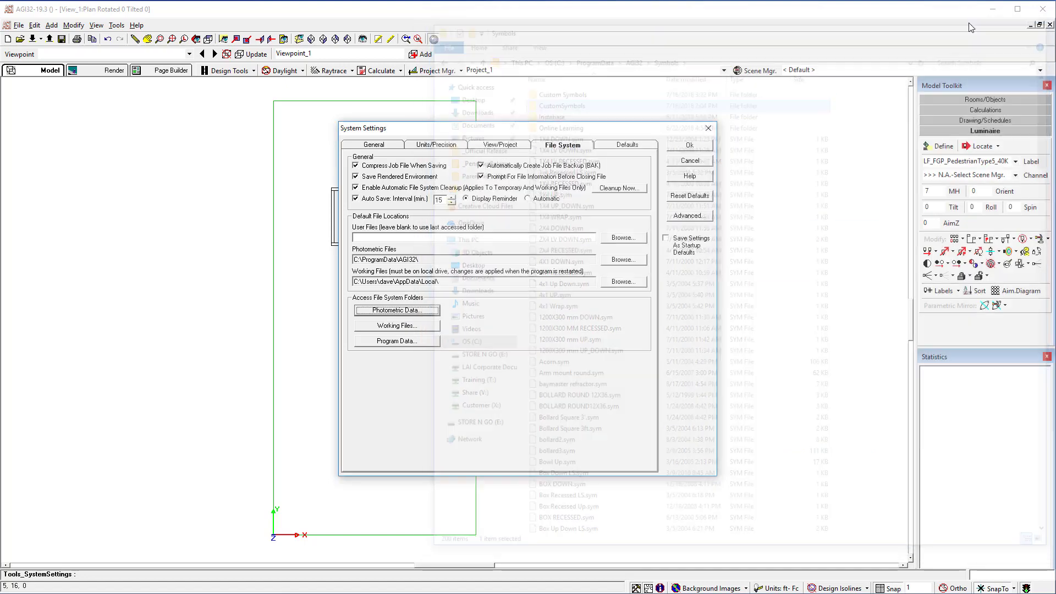
{"action": "left_click", "coordinate": [682, 165]}
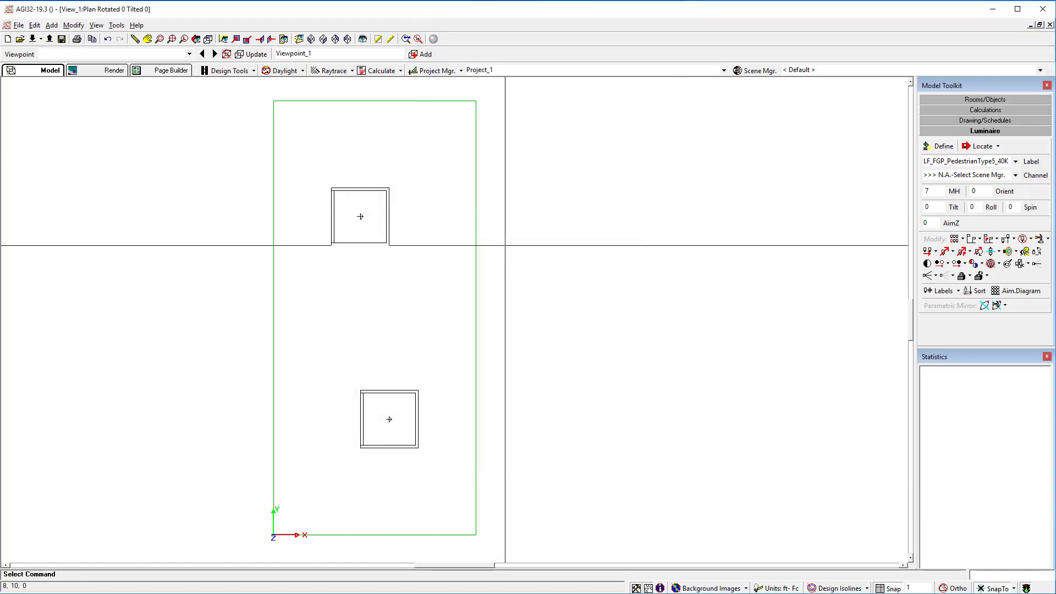